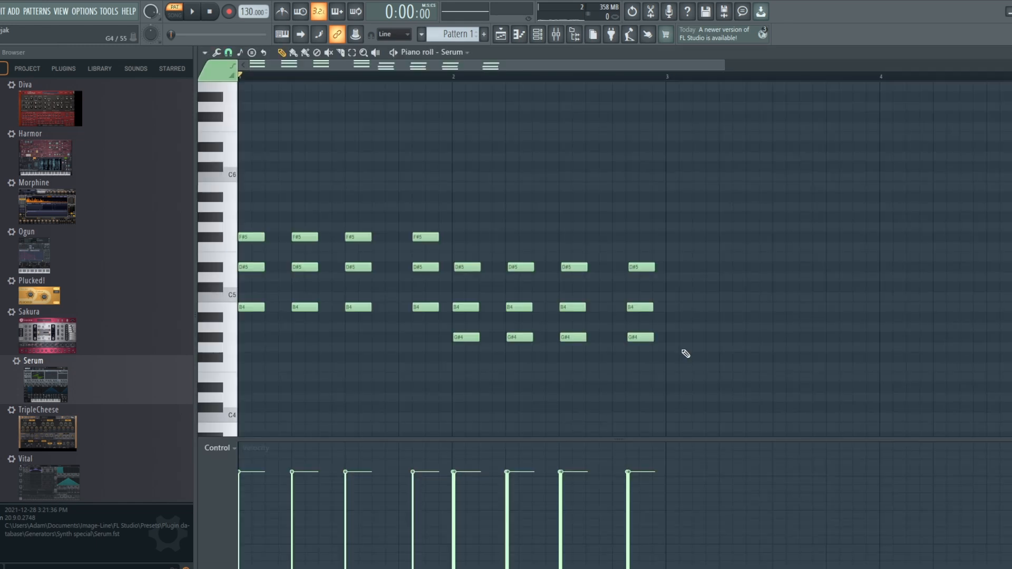
Play the chord pattern, and compare the Sine Pluck patch with oscillator A and the sub oscillator each switched off and on again
key(space)
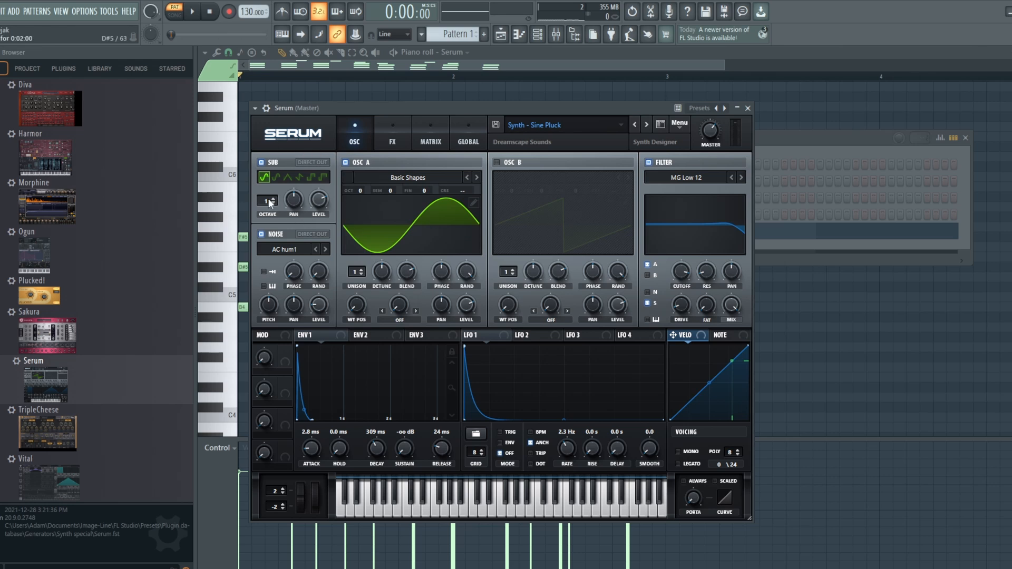
click(345, 163)
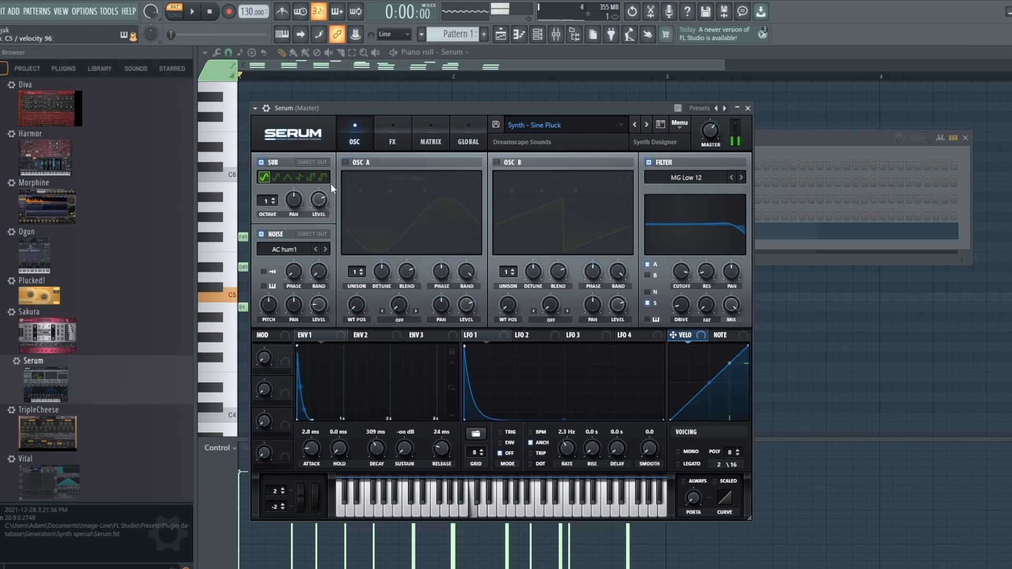
click(346, 163)
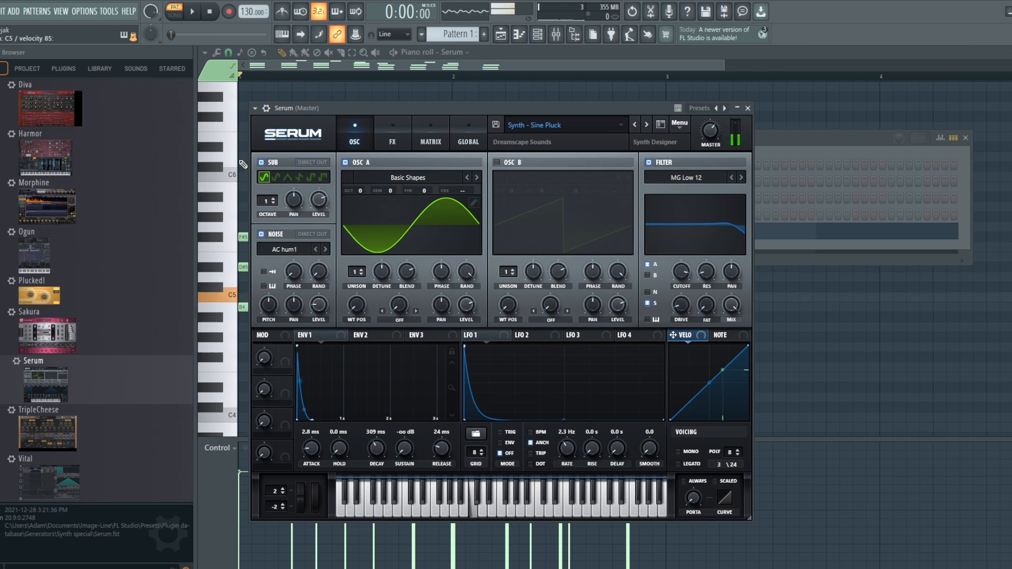
click(259, 163)
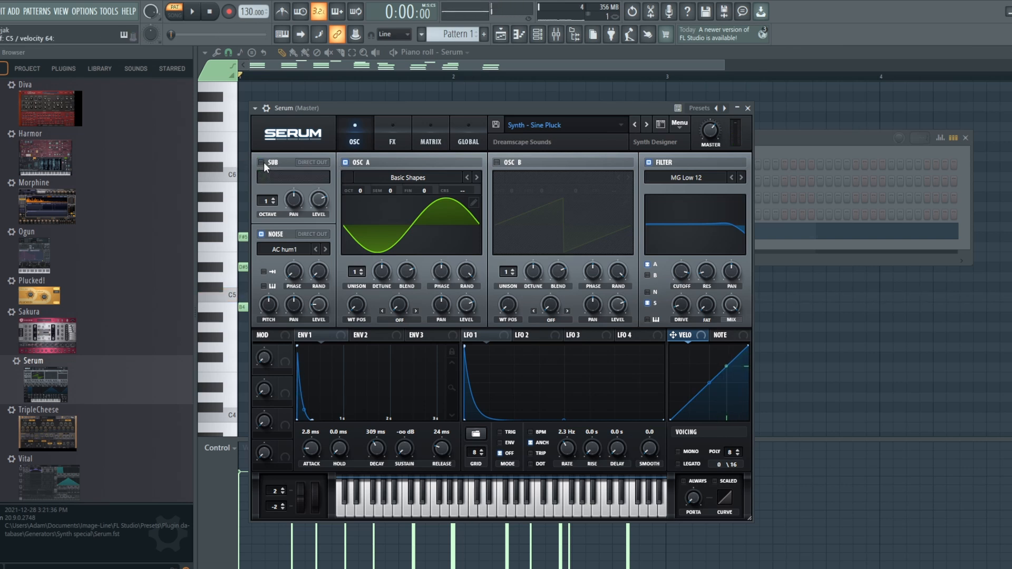
click(262, 163)
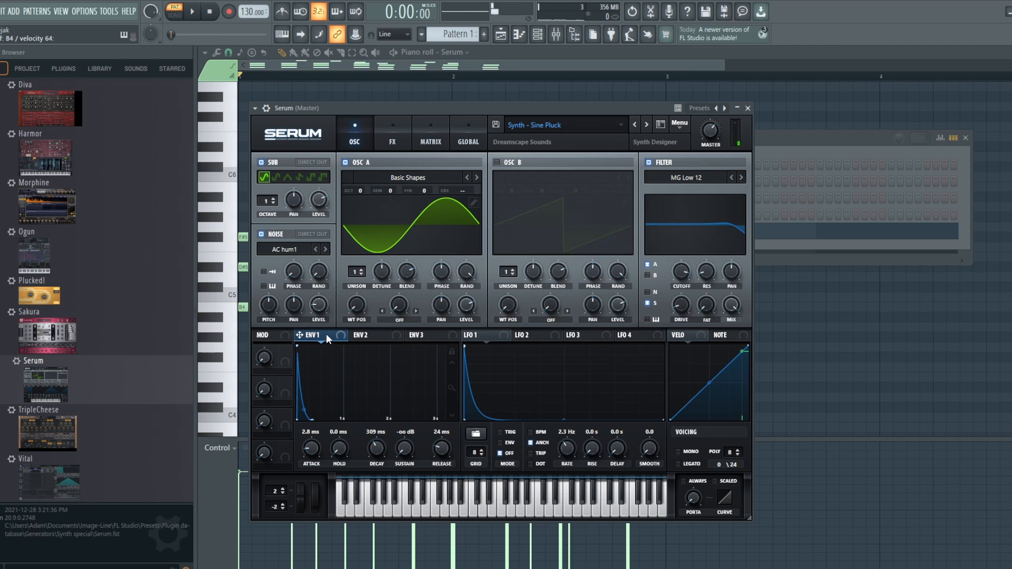
Shape envelope 2 with a 375 ms decay and 0% sustain, and use it to modulate the filter cutoff from a 220 Hz base
click(371, 335)
drag(340, 348, 304, 437)
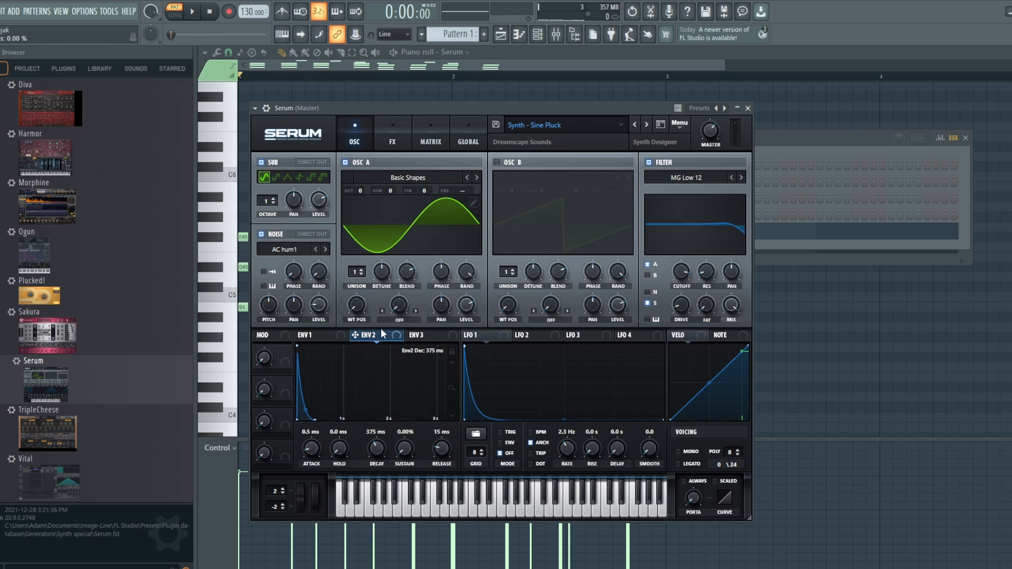
drag(675, 275, 678, 322)
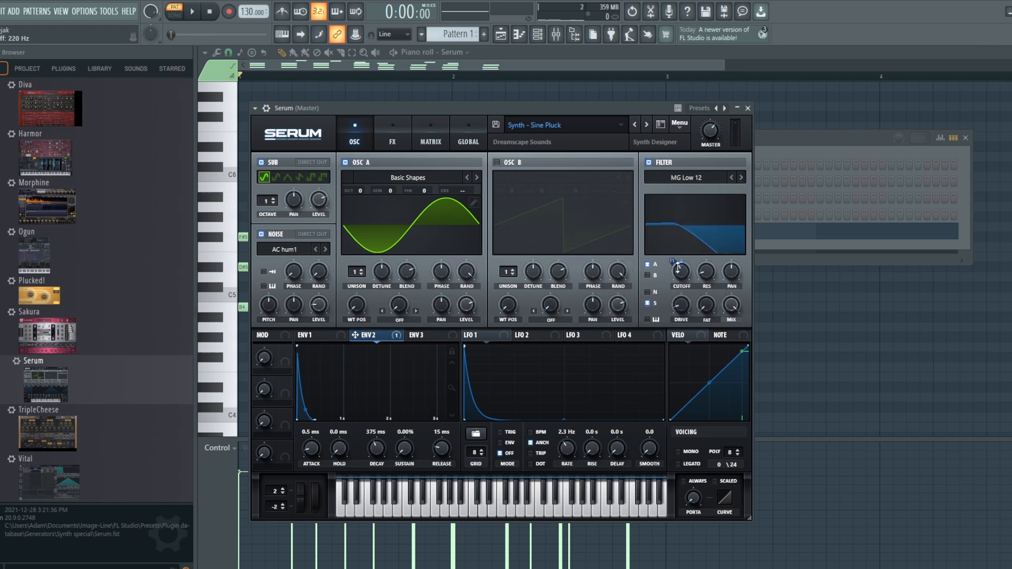
drag(680, 274, 675, 239)
Play the pattern, and audition the noise layer alone by temporarily switching off the sub oscillator and oscillator A
click(193, 11)
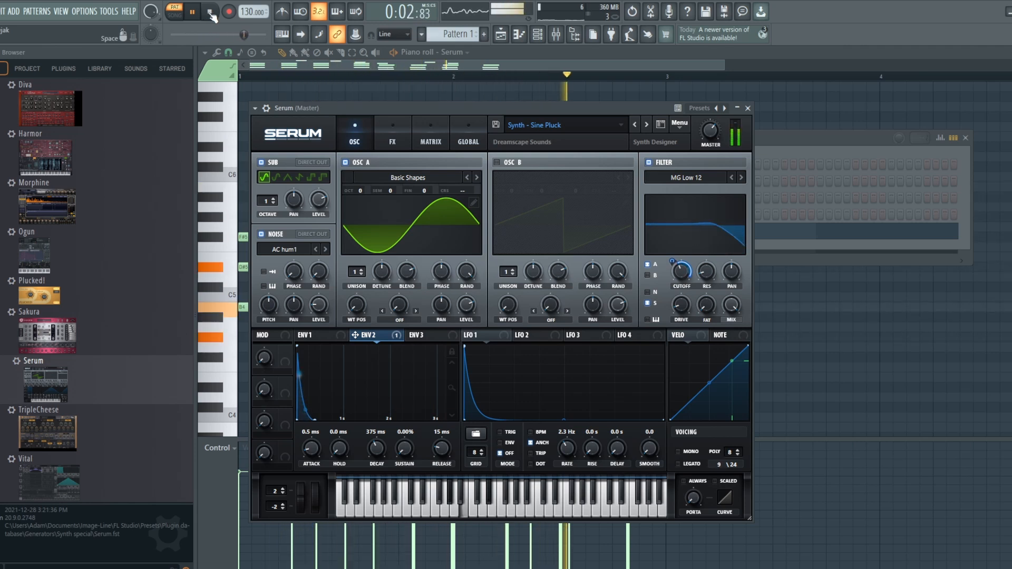
click(209, 13)
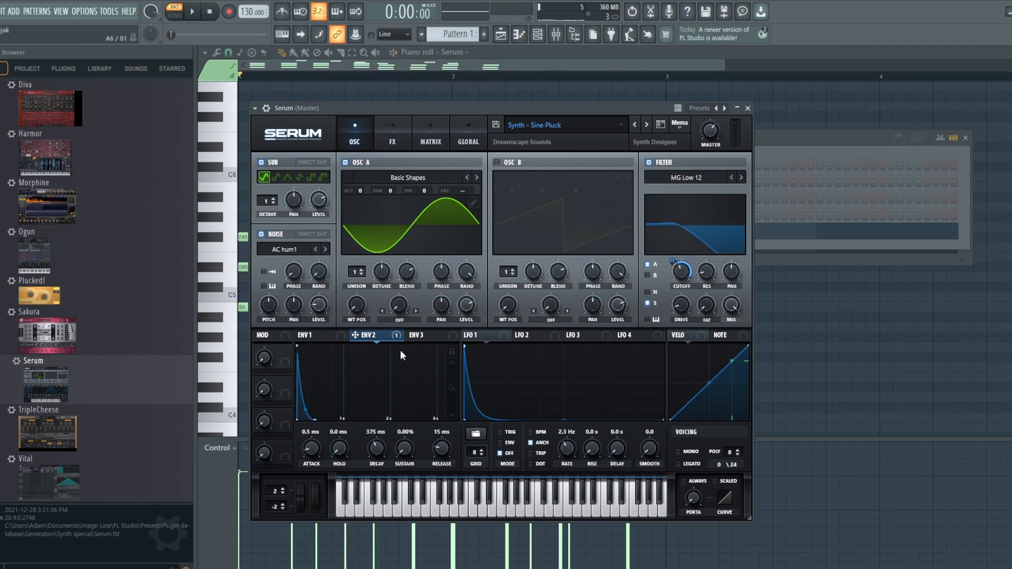
click(261, 162)
click(345, 163)
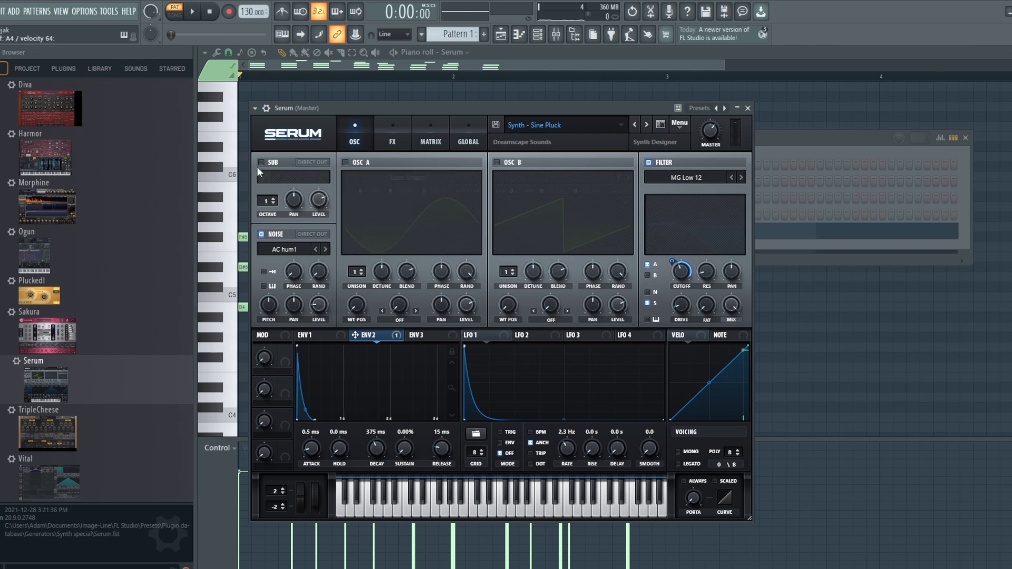
click(261, 162)
click(345, 162)
Examine the Sine Pluck patch's effects, comparing the sound with the Downsample distortion bypassed and re-enabled
click(398, 139)
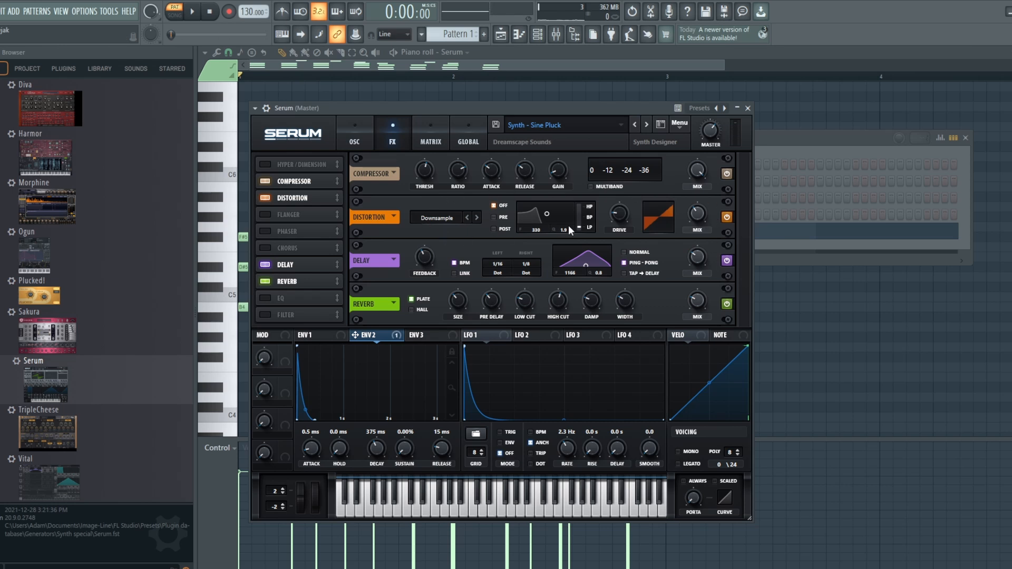
click(727, 217)
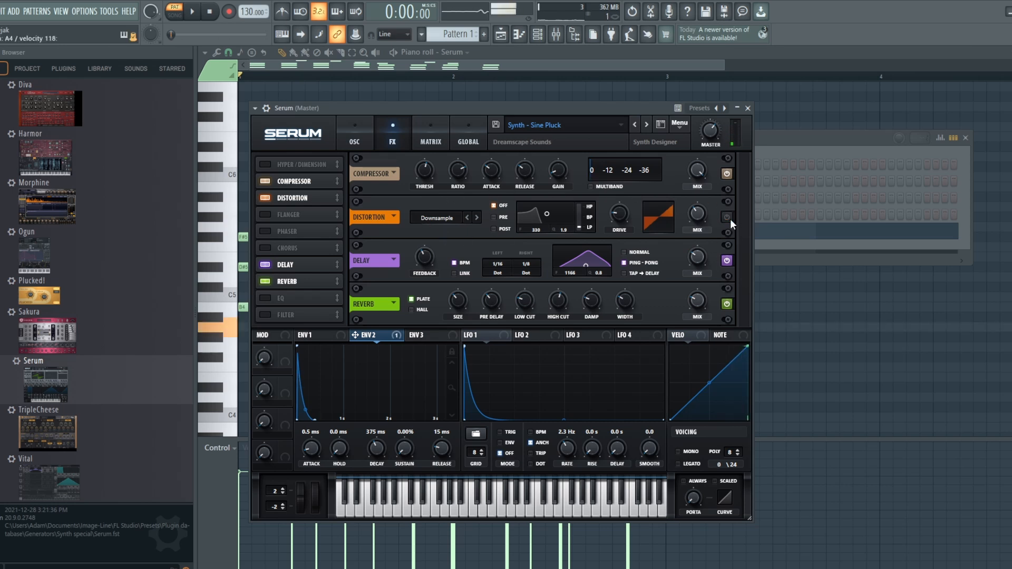
click(727, 217)
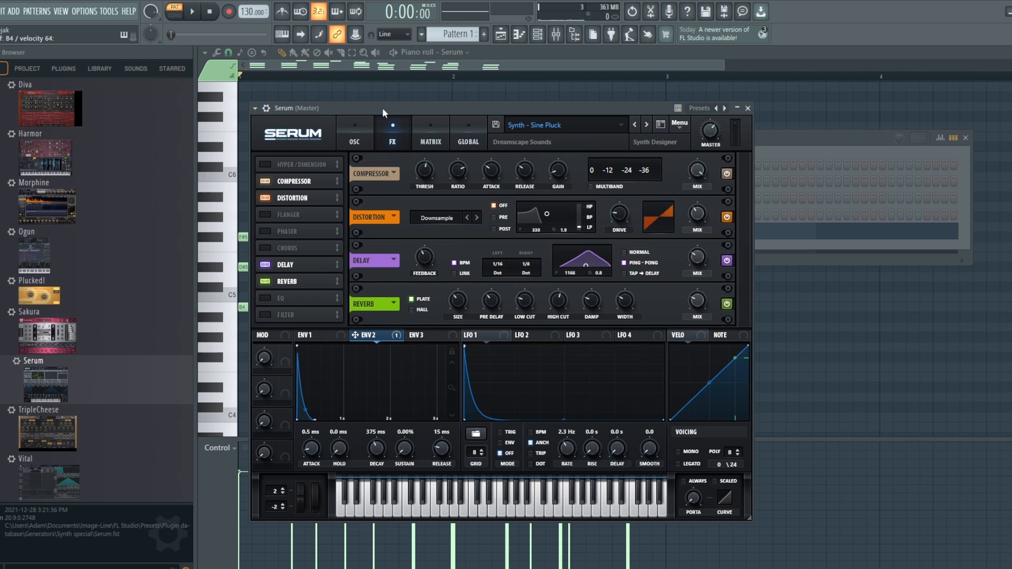
click(358, 128)
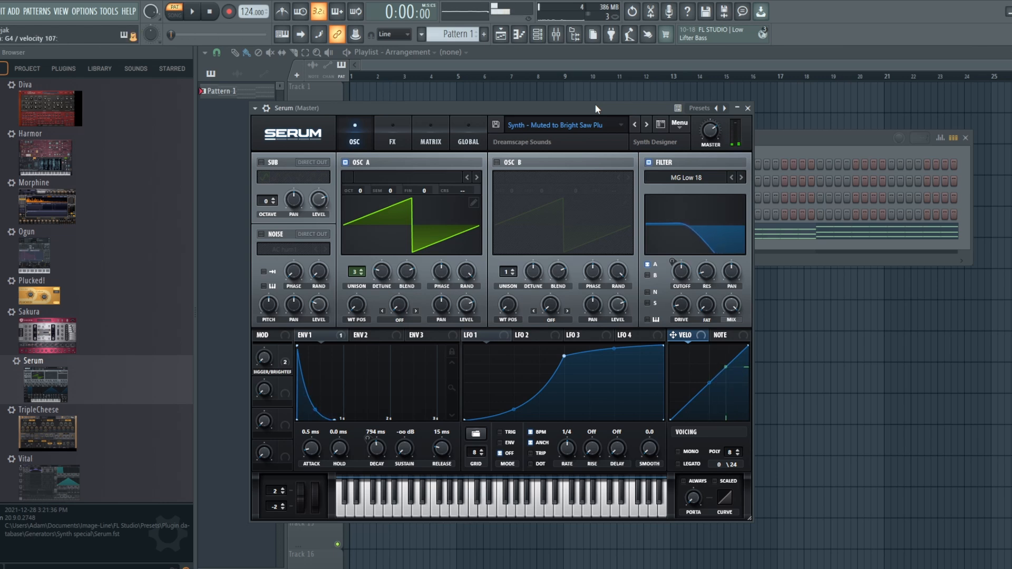
Try out the Bigger/Brighter macro of the Muted to Bright Saw patch, and review its effects and modulation matrix assignments
click(264, 359)
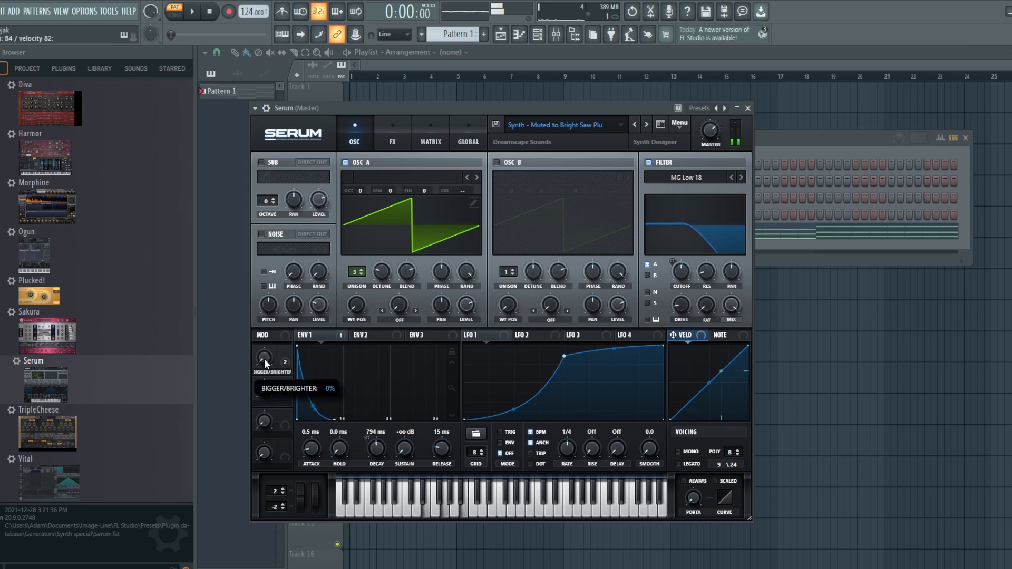
drag(264, 358, 287, 399)
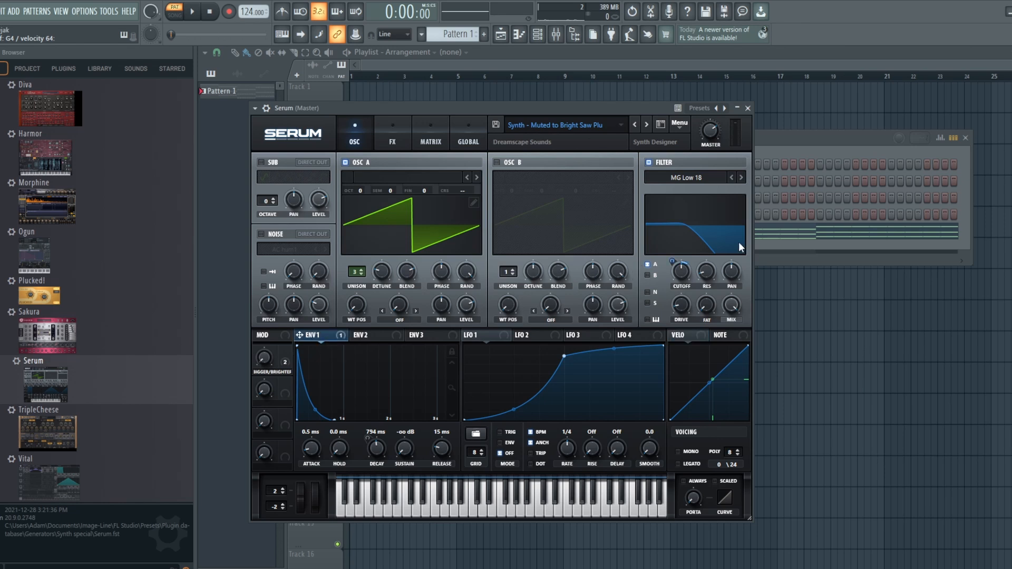
click(388, 137)
click(435, 136)
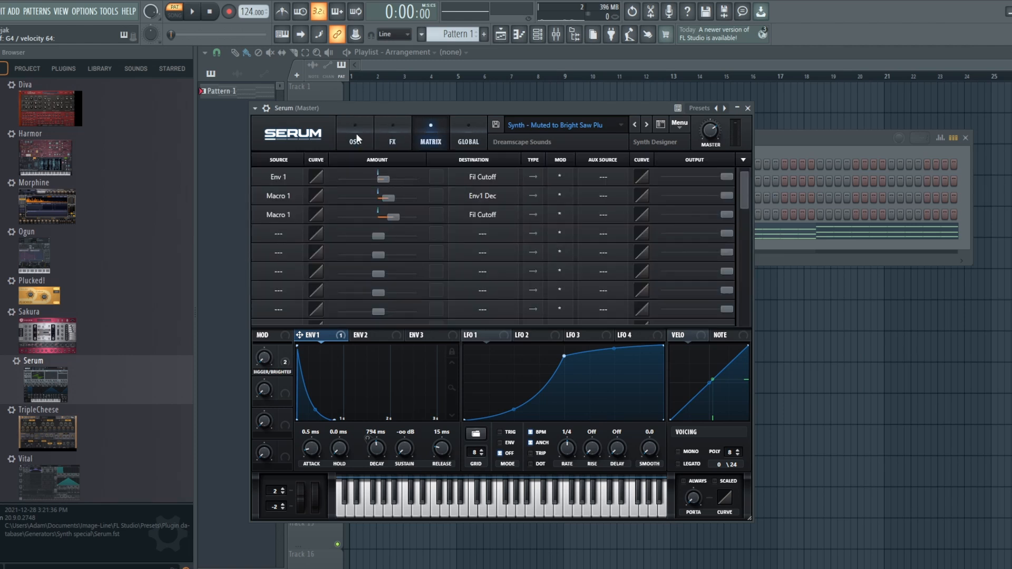
click(356, 133)
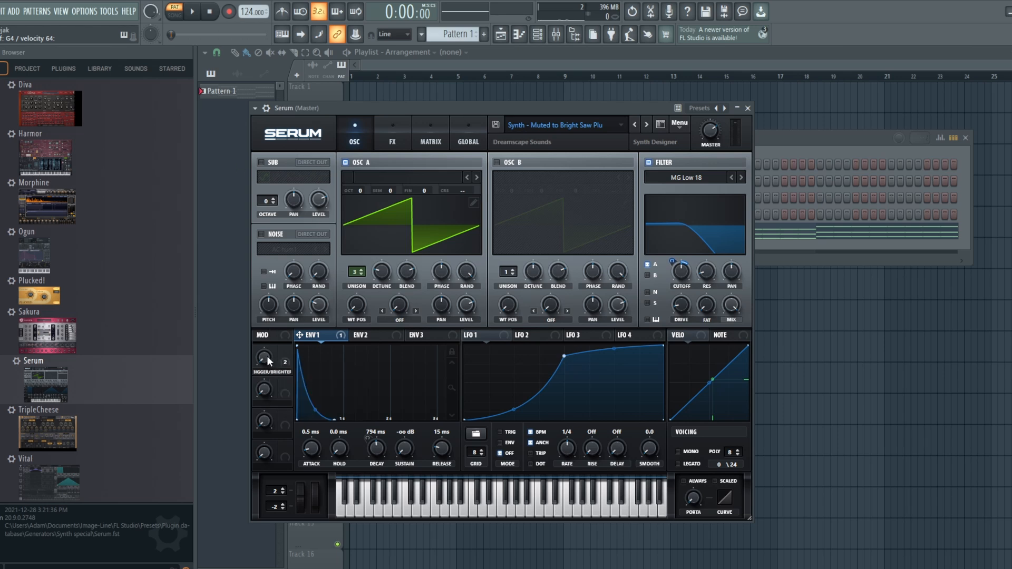
click(426, 139)
Play Pattern 1 with the Serum channel's synth open, and raise its Bigger/Brighter macro during playback
click(519, 34)
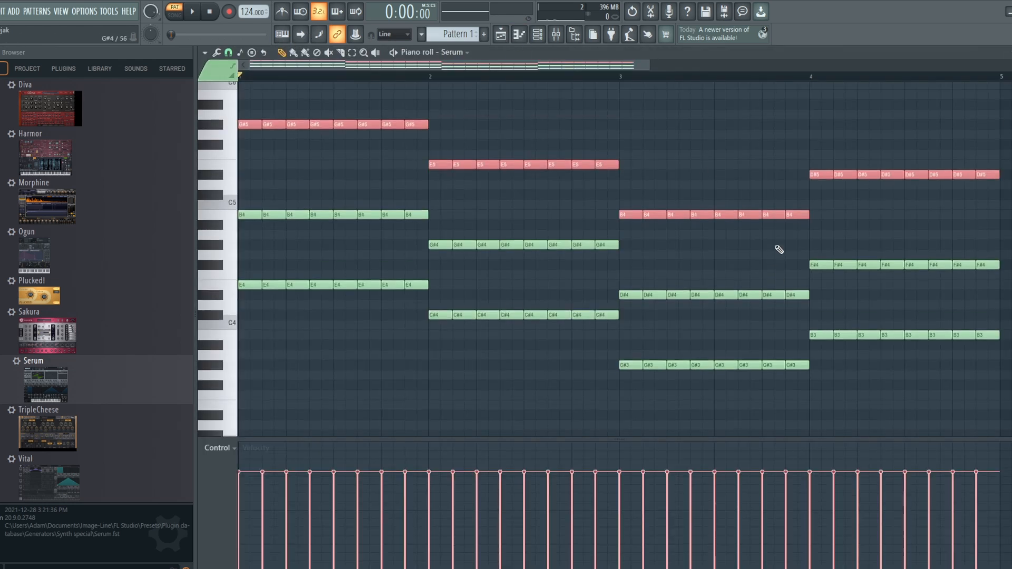
click(536, 35)
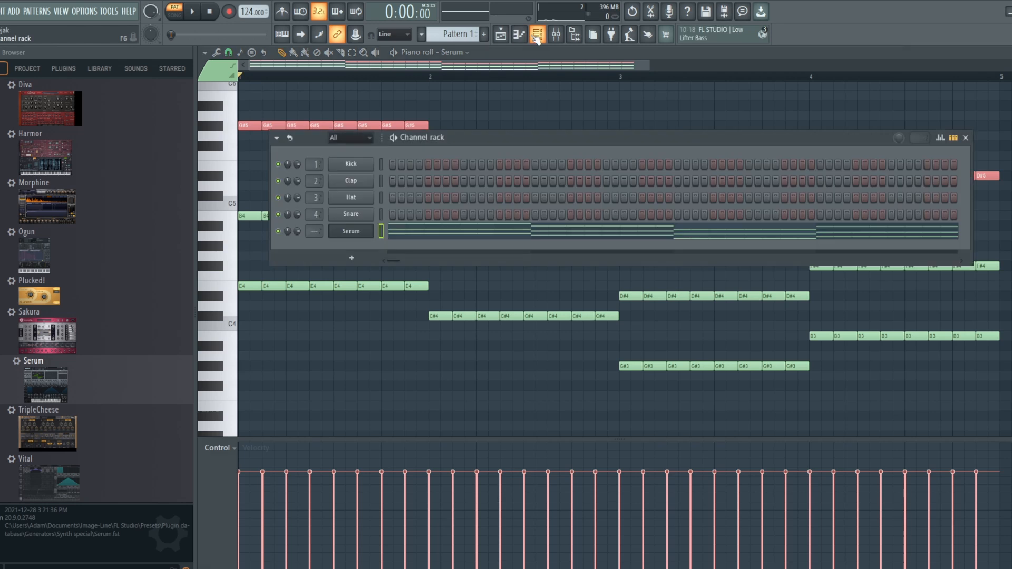
click(341, 233)
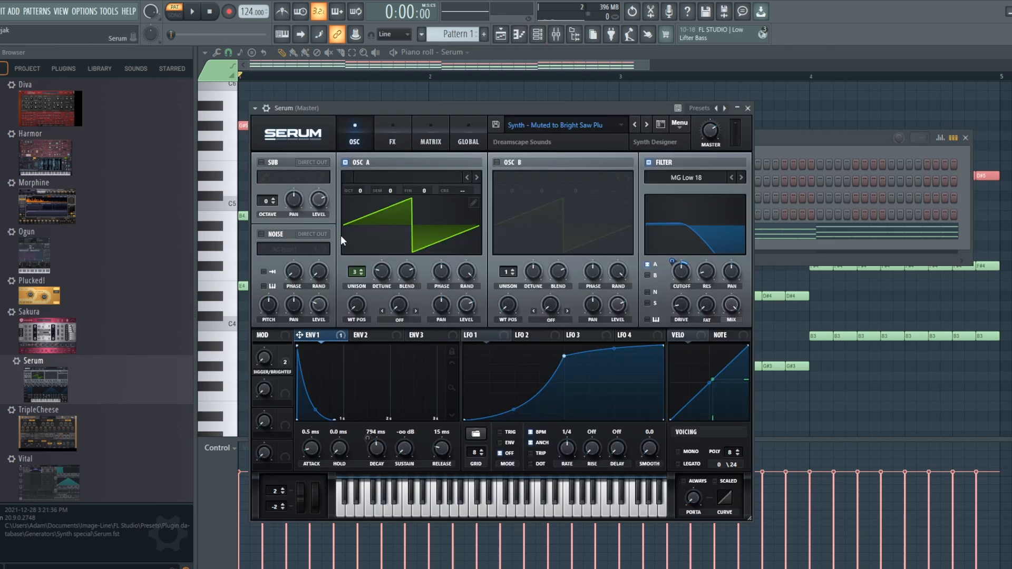
click(193, 15)
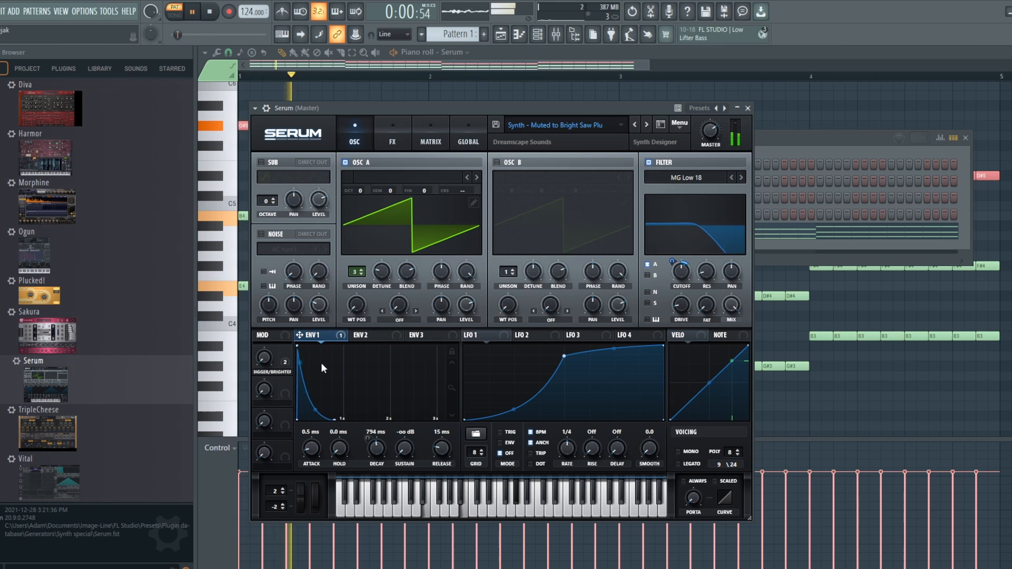
drag(265, 359, 266, 335)
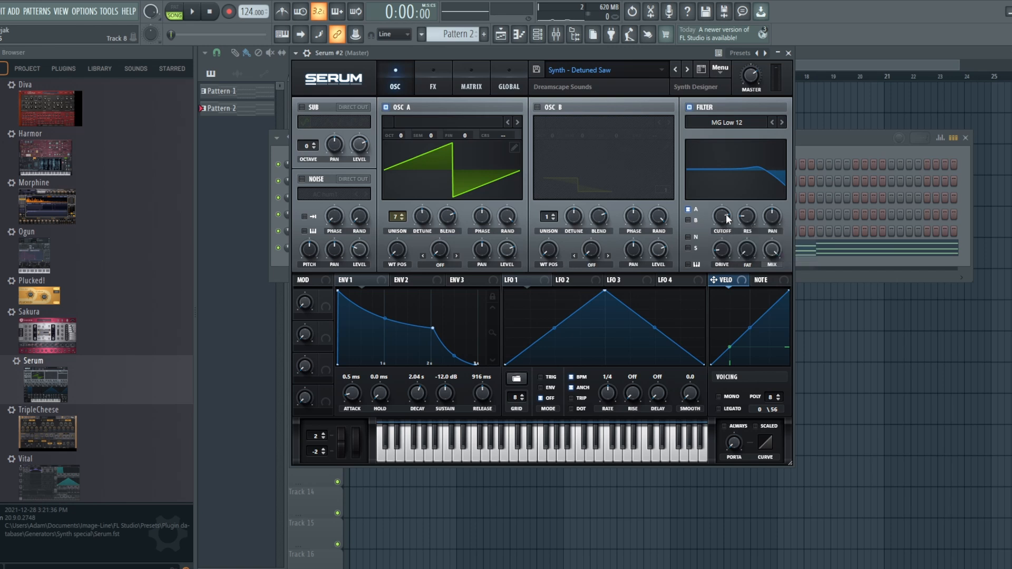
Try a lower filter cutoff on the Detuned Saw patch, and examine its envelope 1 and its delay and reverb effects
mouse_move(726, 214)
mouse_down()
mouse_move(725, 252)
mouse_move(719, 195)
mouse_move(720, 233)
mouse_up()
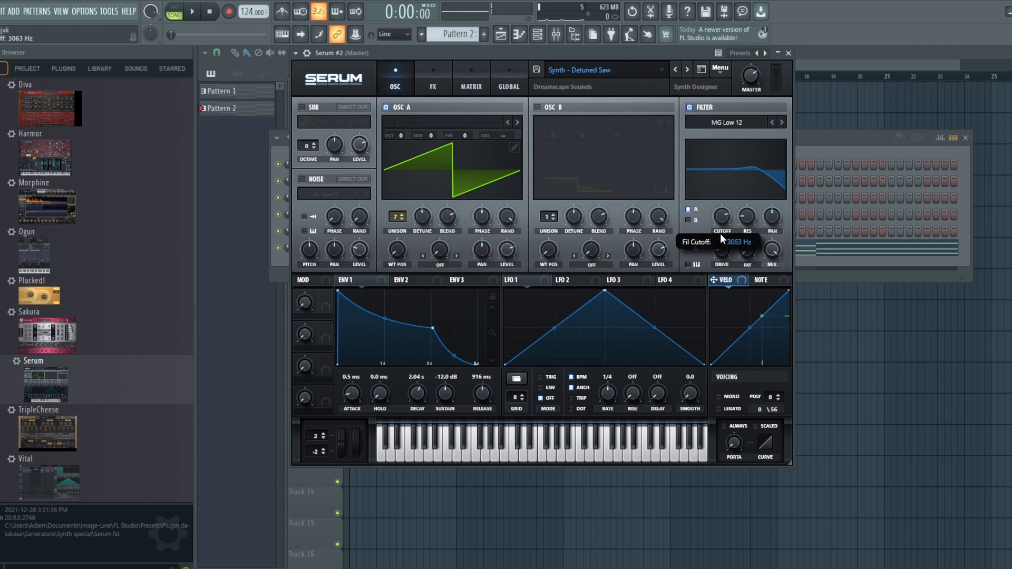
click(370, 277)
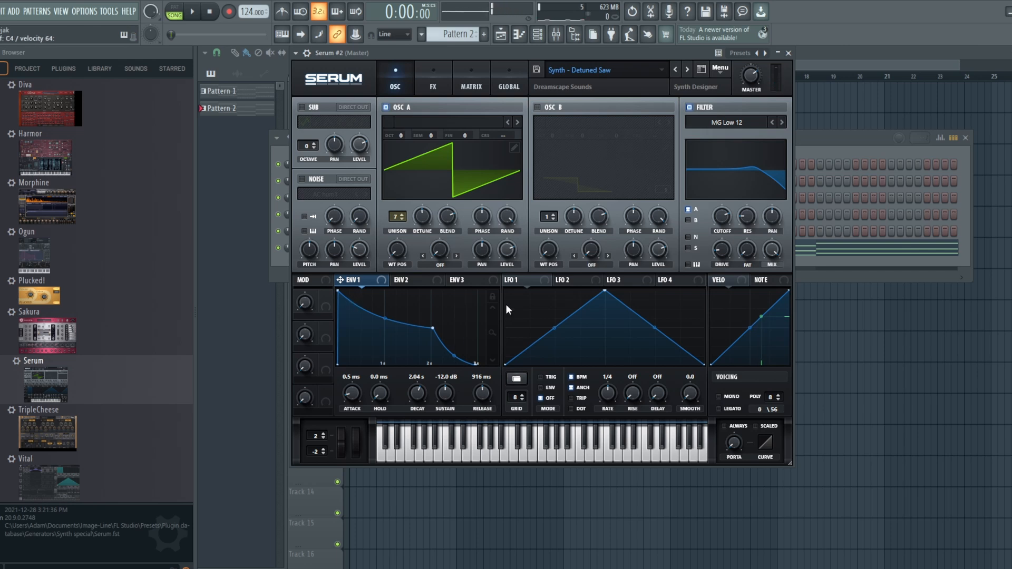
click(433, 84)
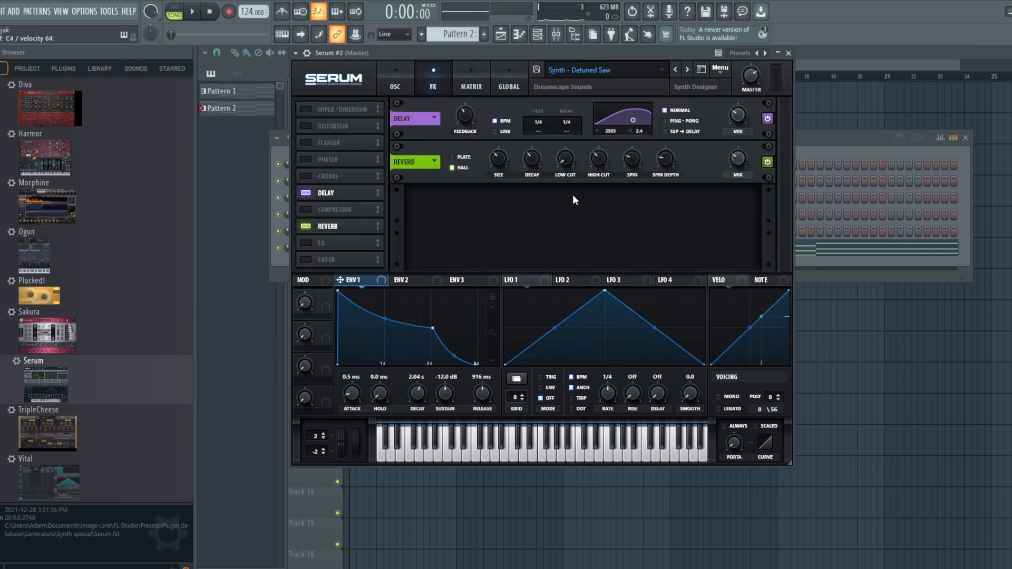
click(406, 68)
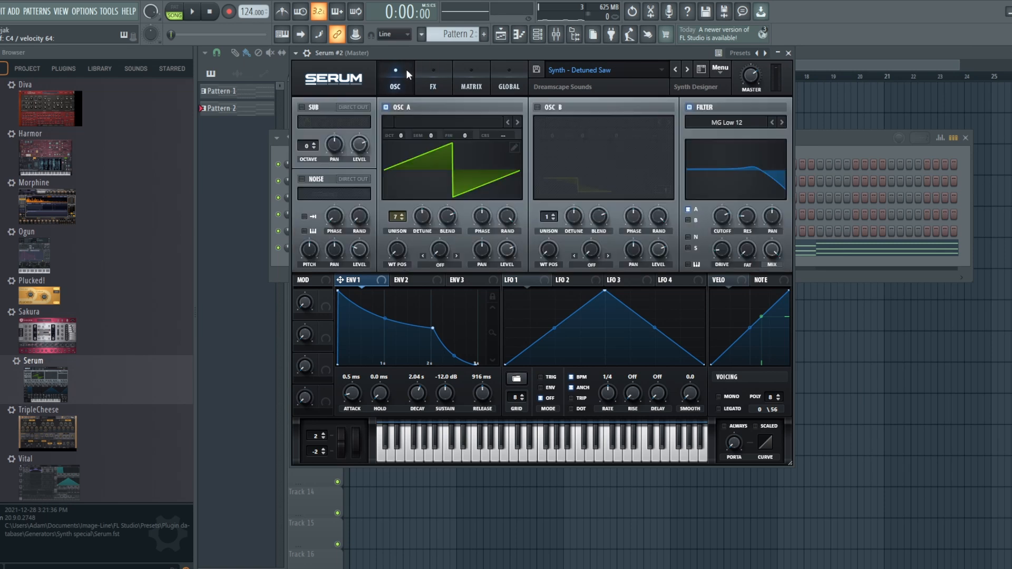
Play the arrangement with Serum #2 open, and lower the Detuned Saw patch's filter cutoff during playback
click(519, 34)
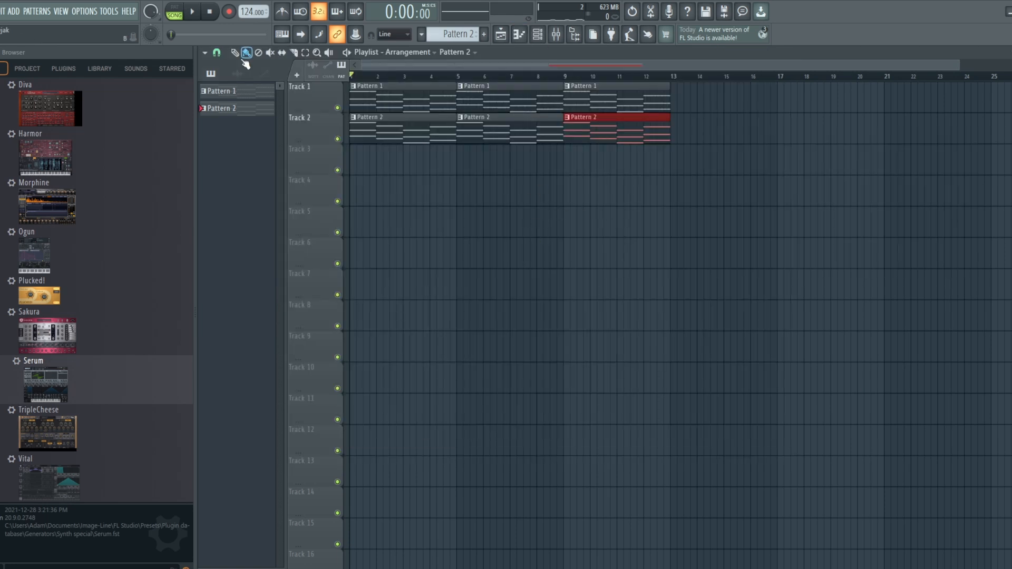
click(193, 12)
click(537, 34)
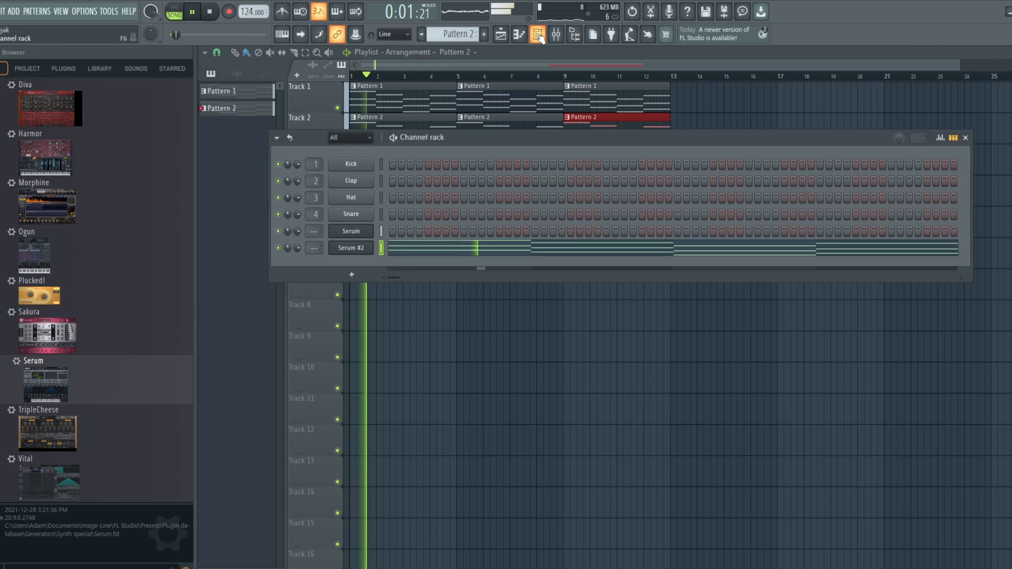
click(363, 248)
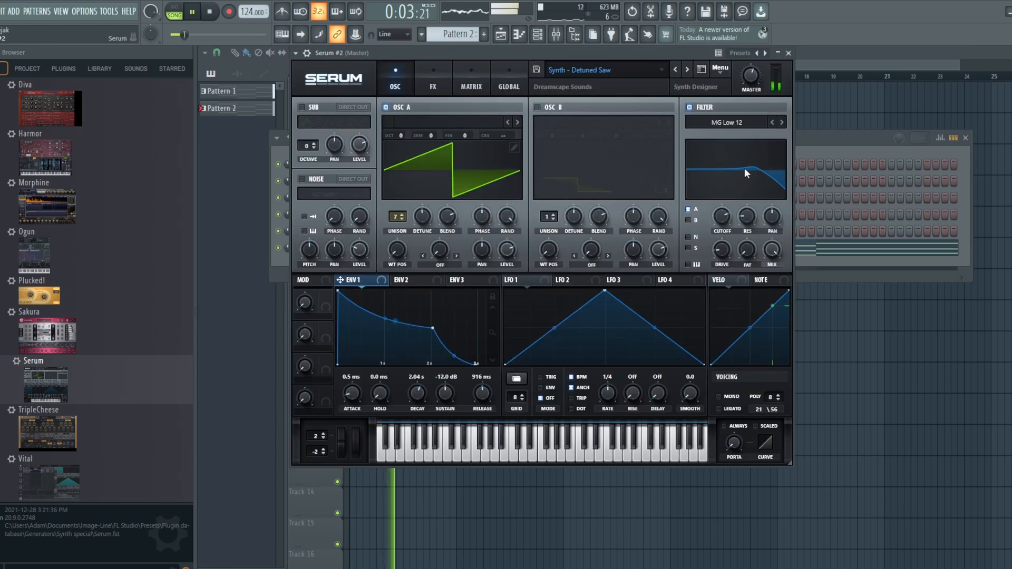
mouse_move(721, 218)
mouse_down()
mouse_move(721, 240)
mouse_move(720, 226)
mouse_up()
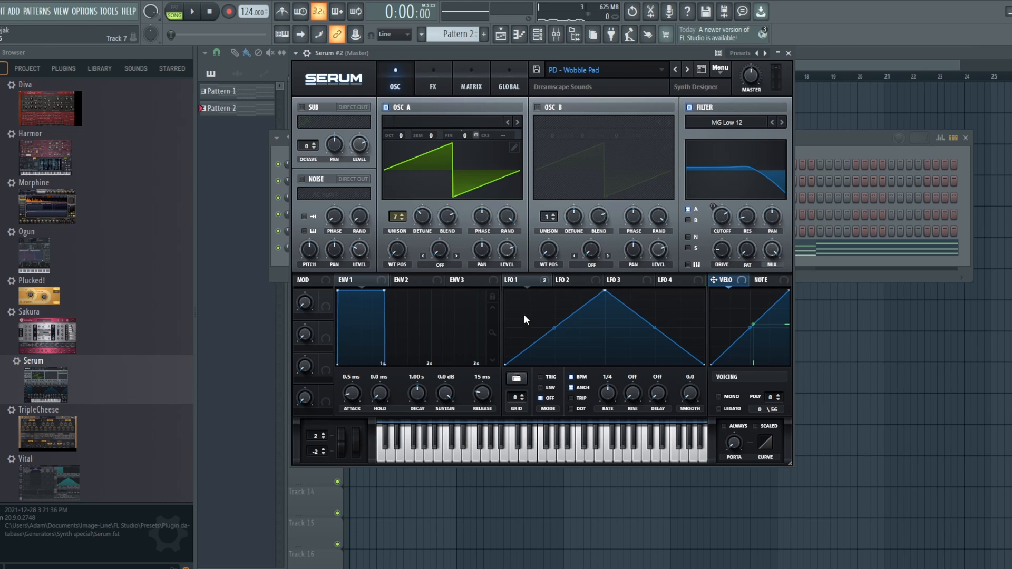
Examine the Wobble Pad patch's envelope 1, the LFO 1 modulation targets and the reverb effect
click(354, 277)
click(524, 280)
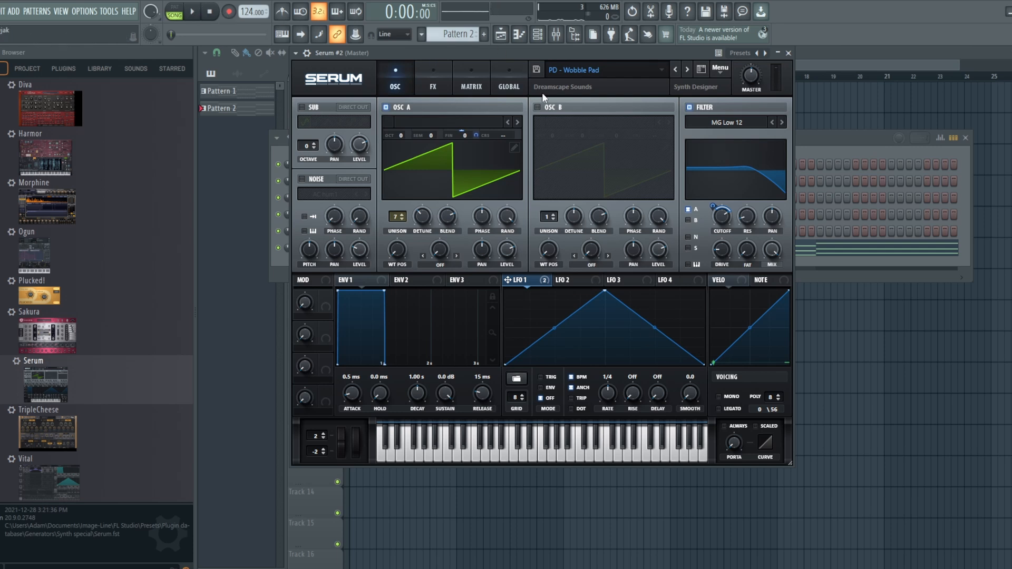
click(432, 69)
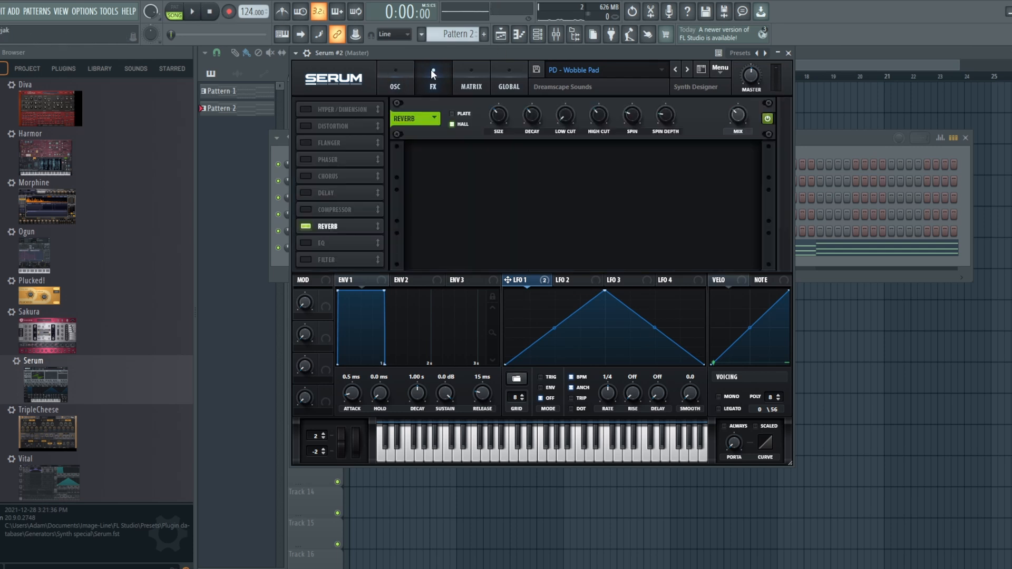
Play the arrangement with Serum #2 open, and sweep the Wobble Pad patch's filter cutoff up and back down during playback
click(500, 34)
click(198, 12)
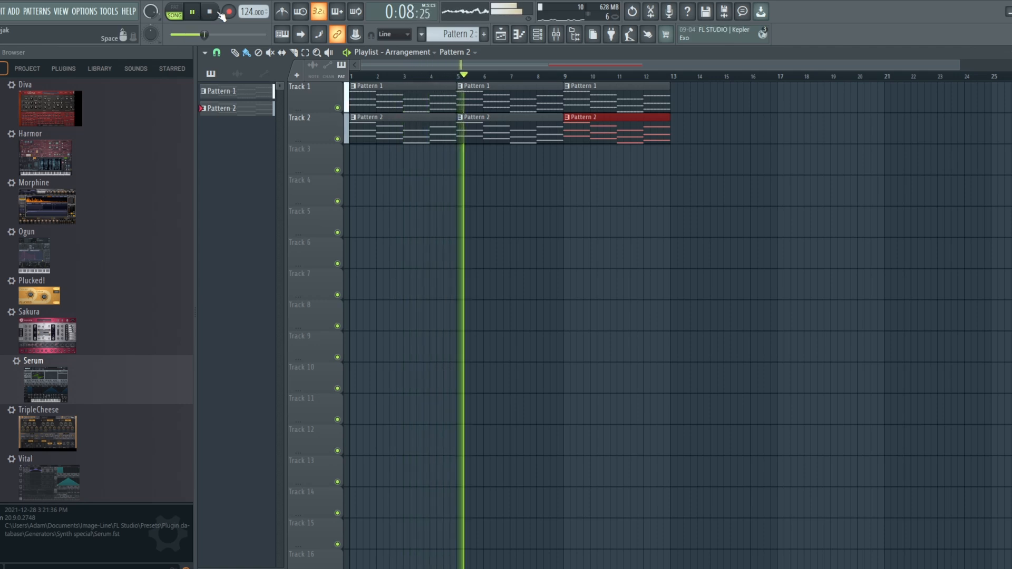
click(537, 33)
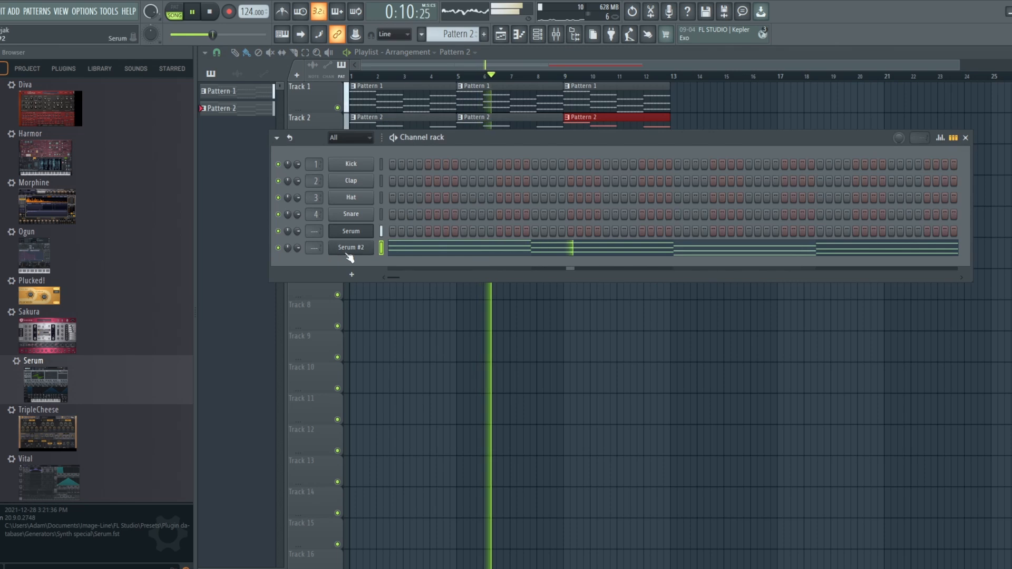
click(346, 248)
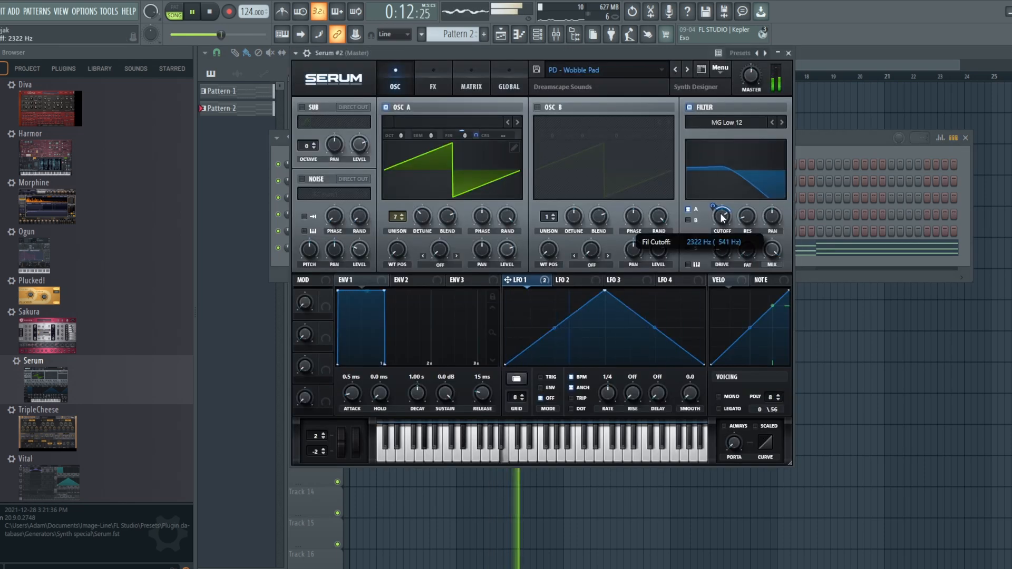
drag(722, 213, 720, 201)
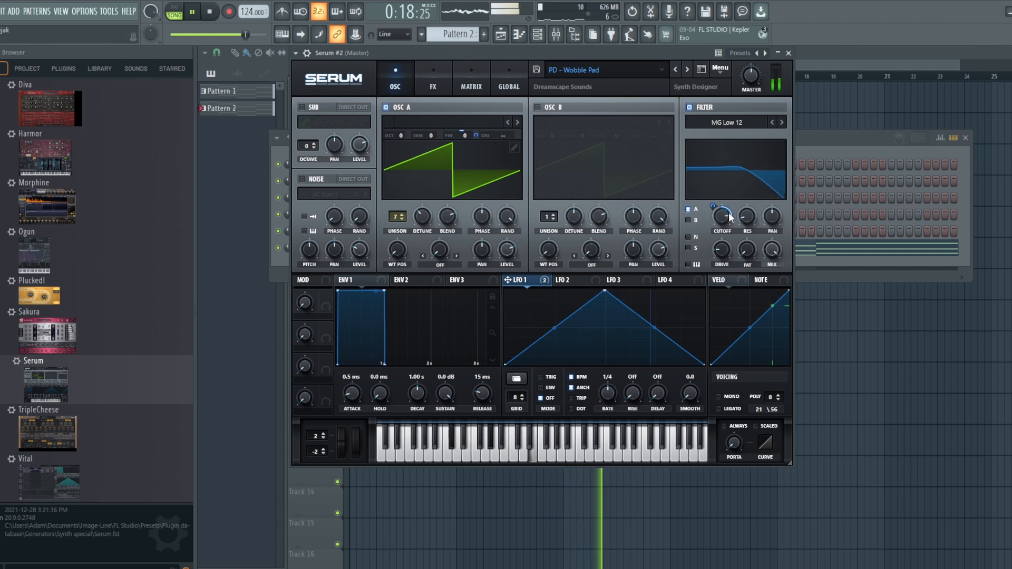
mouse_move(726, 232)
drag(726, 229, 725, 245)
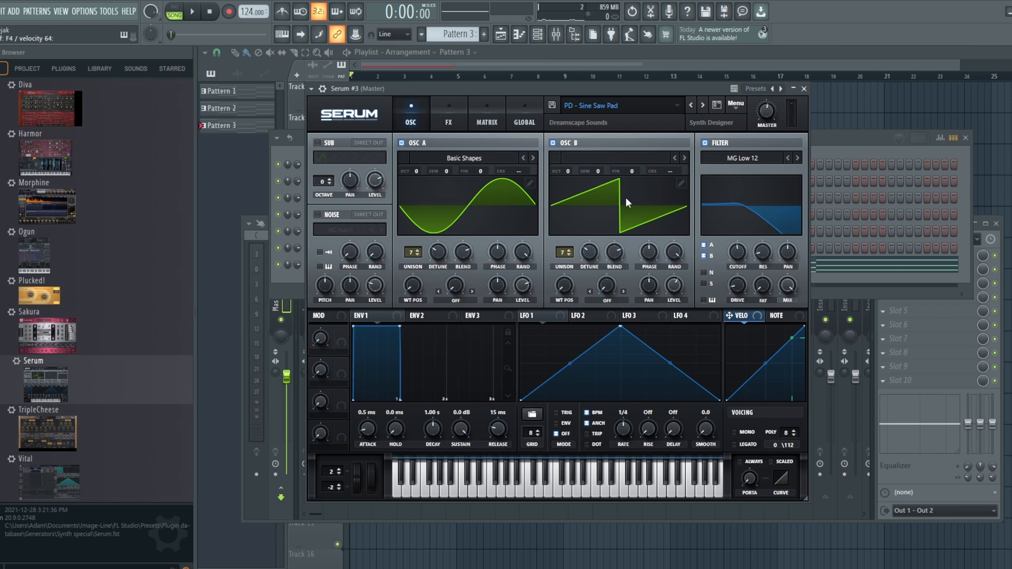
Examine the Sine Saw Pad patch's reverb effect in Serum #3, and play the arrangement to hear the pad
click(449, 115)
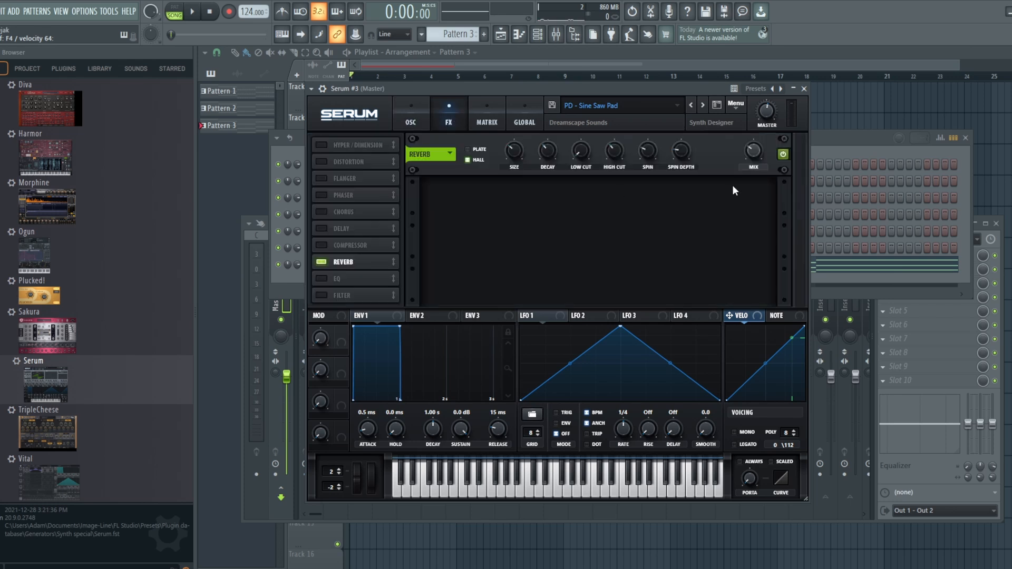
click(412, 109)
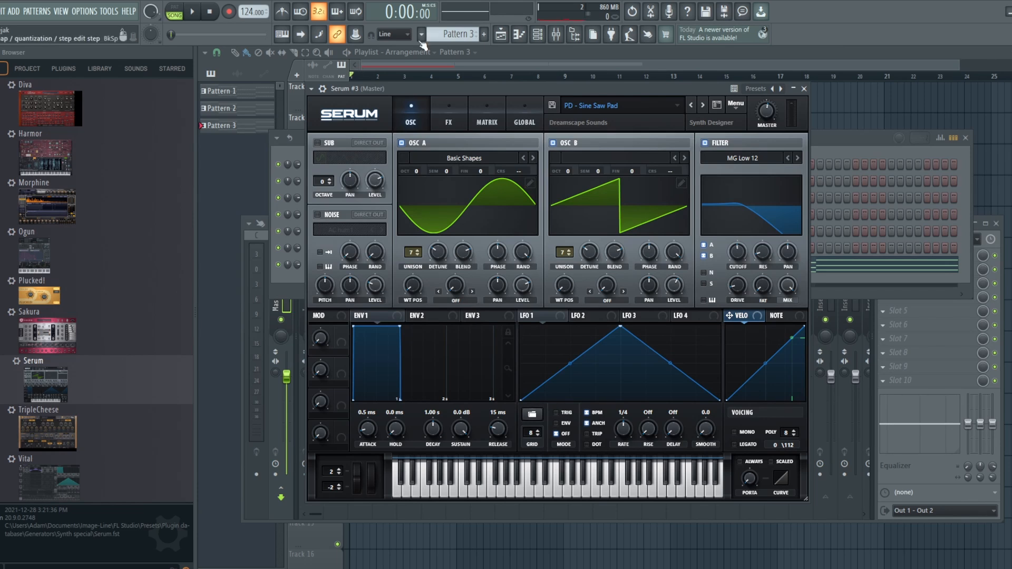
click(502, 36)
click(197, 12)
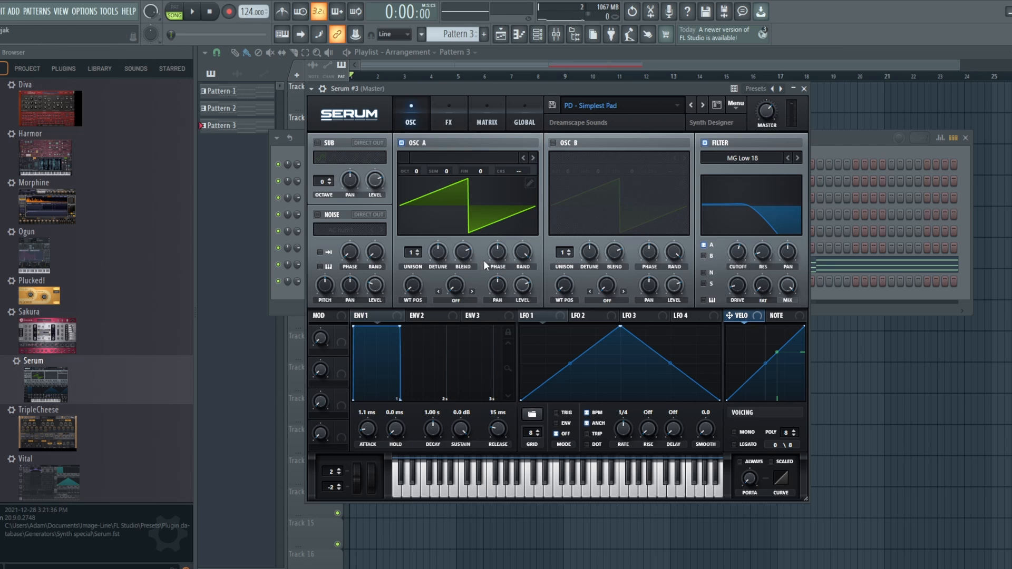
Check the Simplest Pad patch's effects, return to its oscillator page and play the arrangement
click(452, 106)
click(420, 108)
click(193, 13)
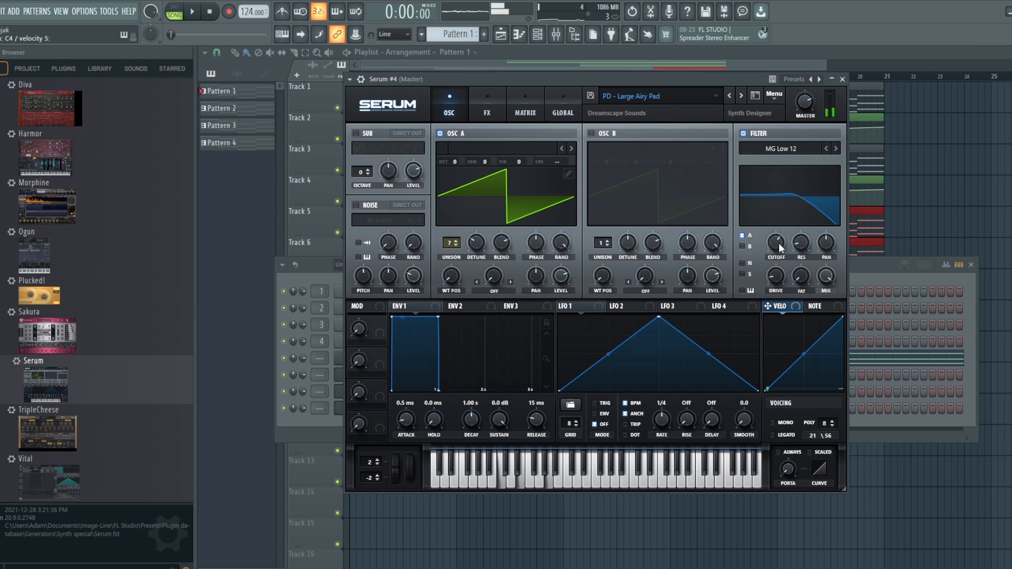
Lower the Large Airy Pad patch's filter cutoff, and raise the high-band gain of its EQ effect
drag(779, 242, 779, 267)
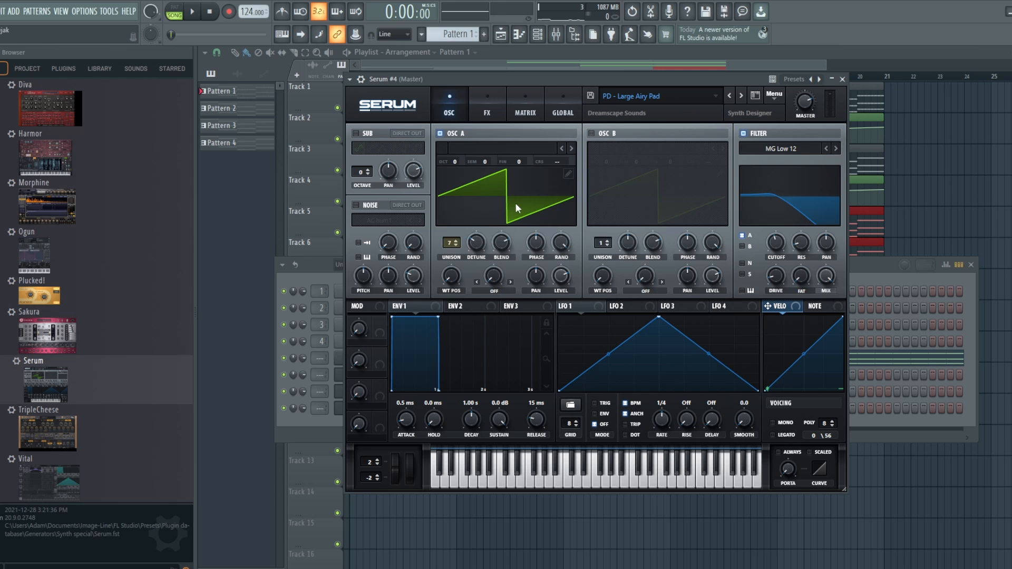
click(490, 102)
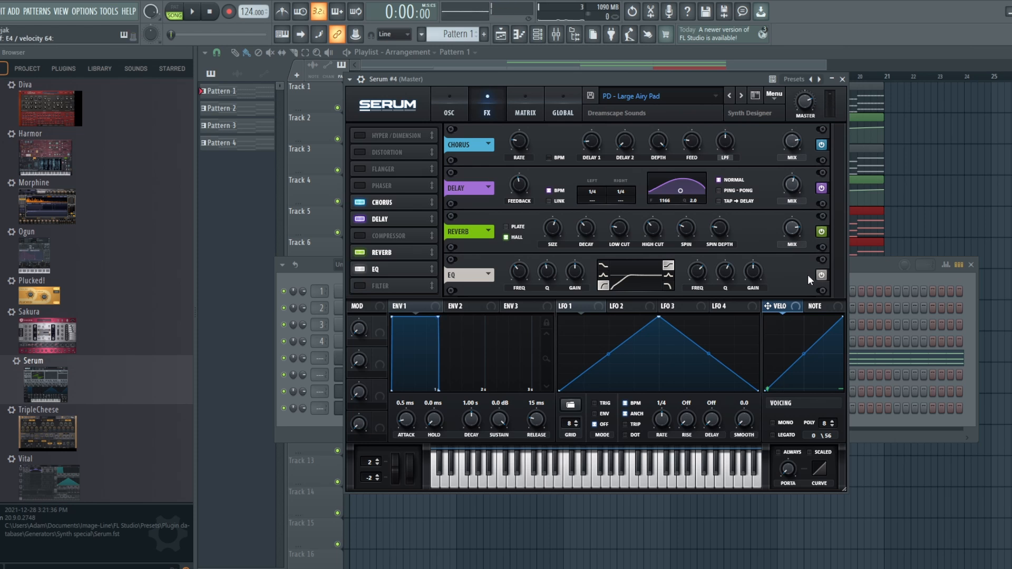
mouse_move(752, 272)
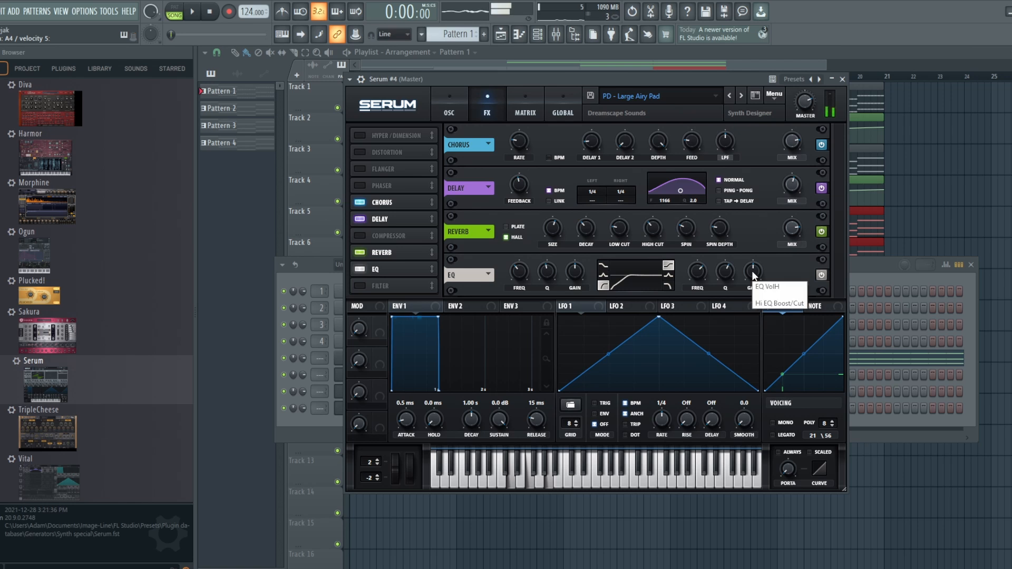
drag(753, 271, 752, 259)
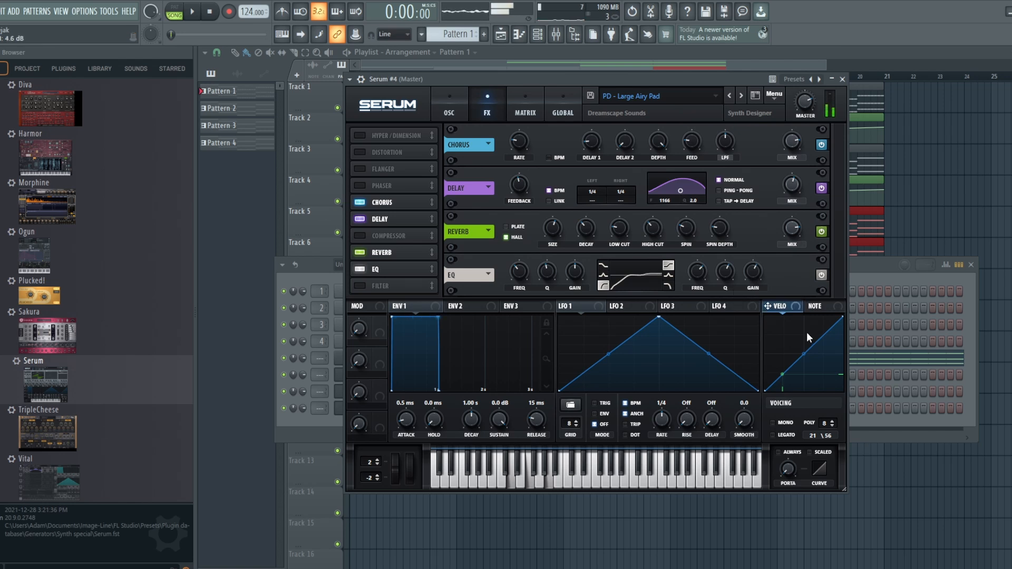
Play the arrangement from bar 5, where the Pattern 4 clips enter on Track 6
click(500, 34)
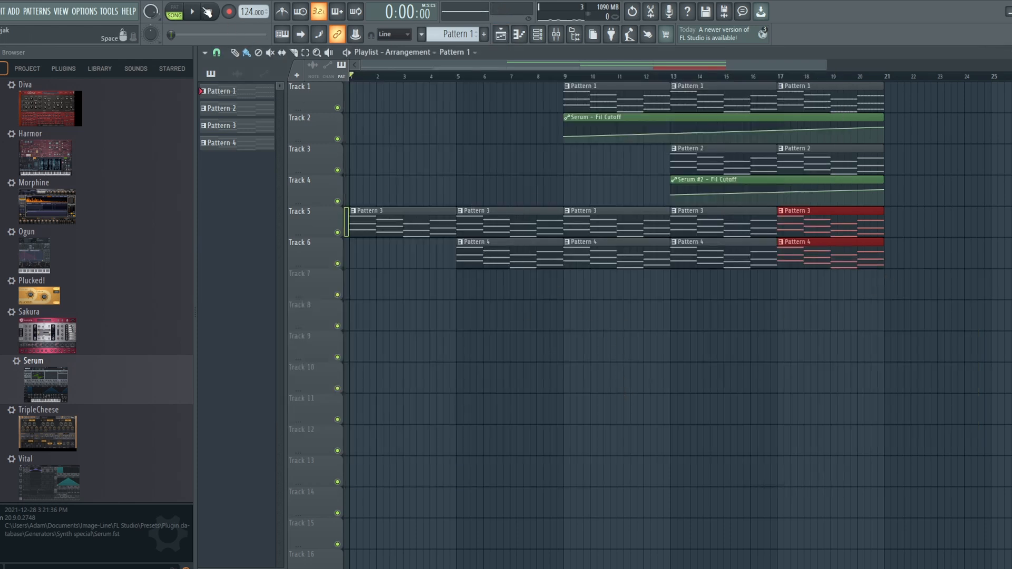
click(457, 77)
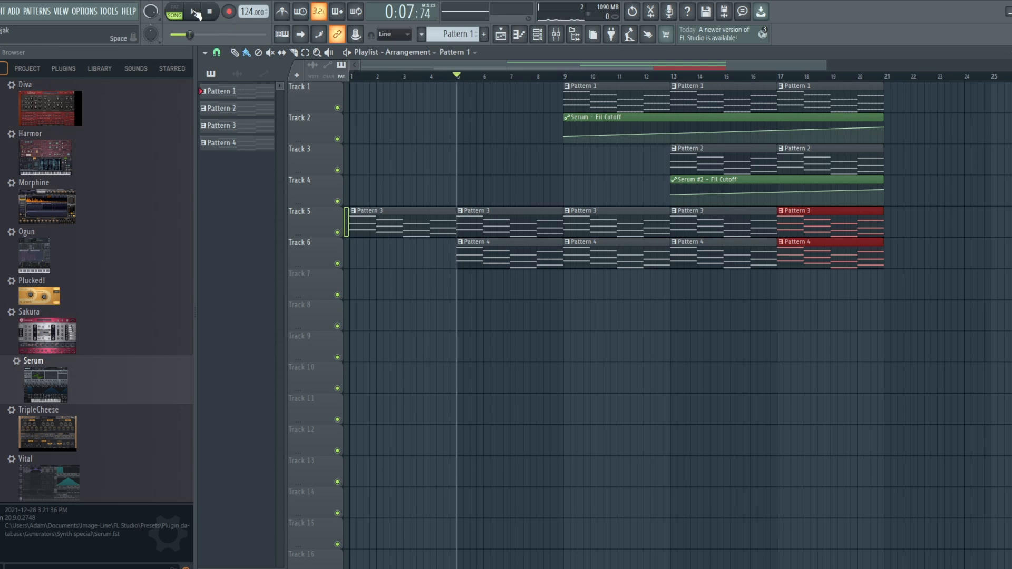
click(195, 14)
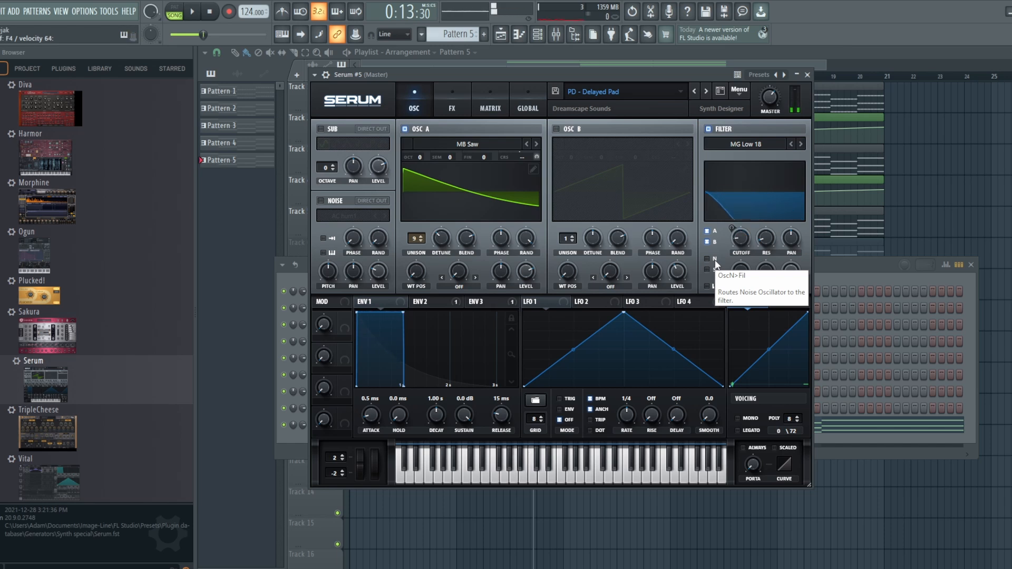
Examine the Delayed Pad patch's envelope 2 and its delay and reverb effects in Serum #5
click(441, 304)
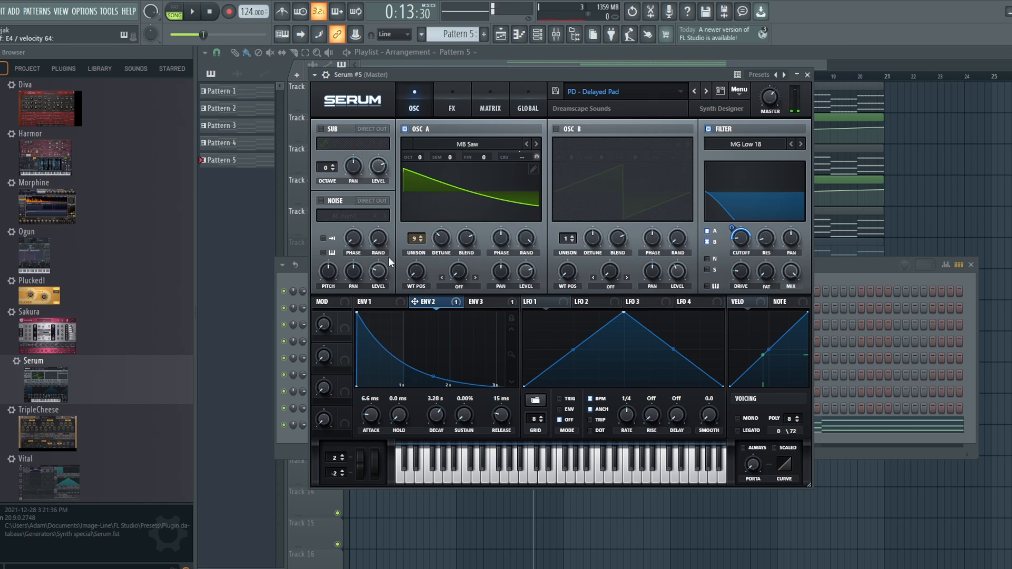
click(463, 105)
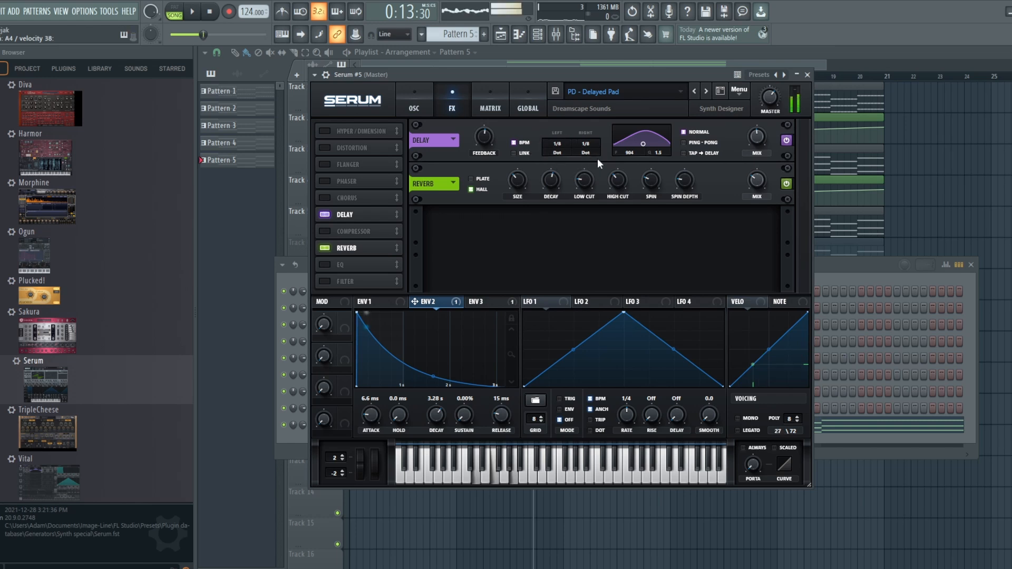
click(406, 99)
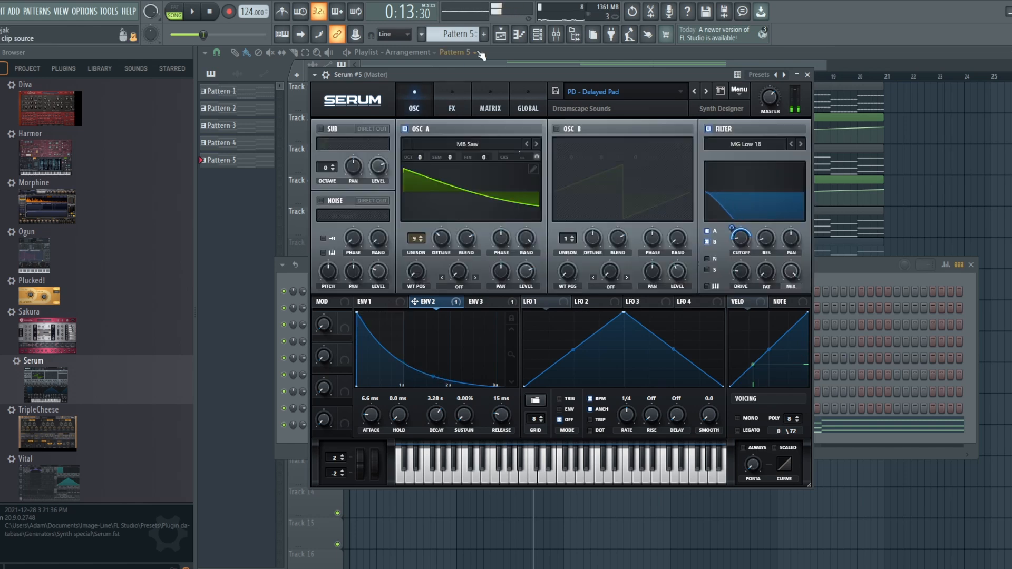
Play the arrangement from bar 5 to hear the Pattern 5 clip on Track 7
click(510, 39)
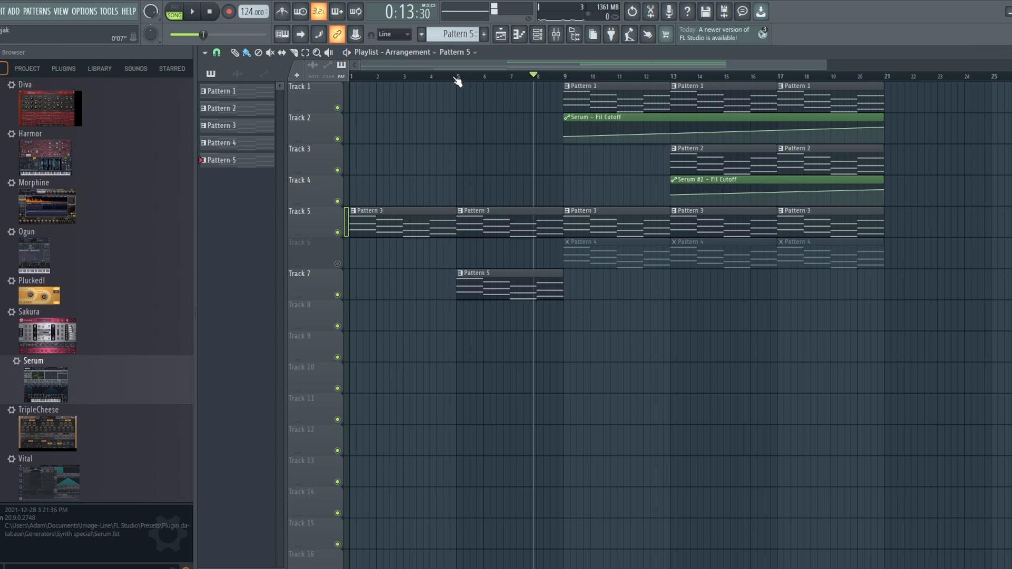
click(458, 79)
click(200, 14)
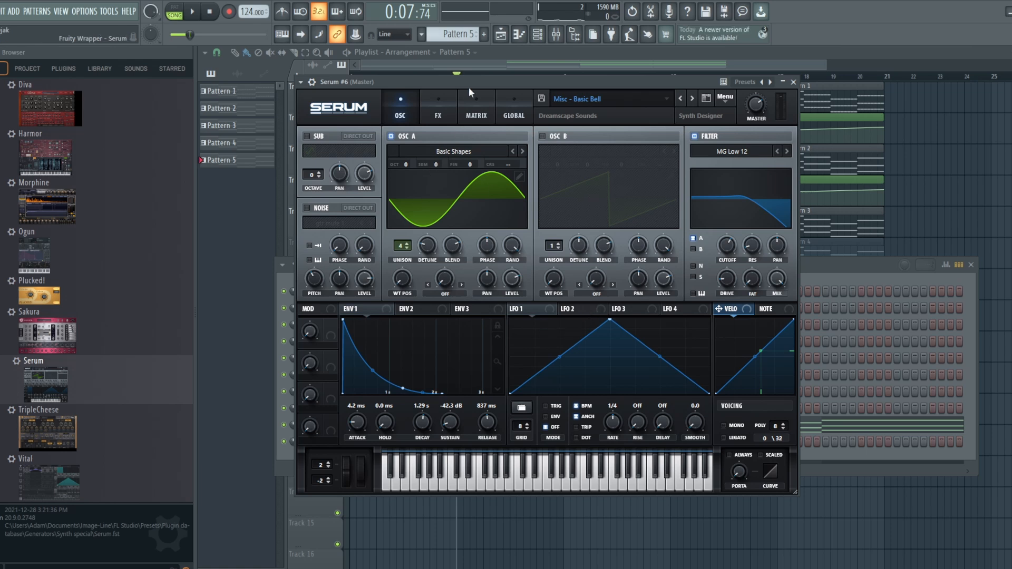
Examine the Basic Bell patch's reverb and EQ effects, and compare them with its oscillator and filter page
click(439, 96)
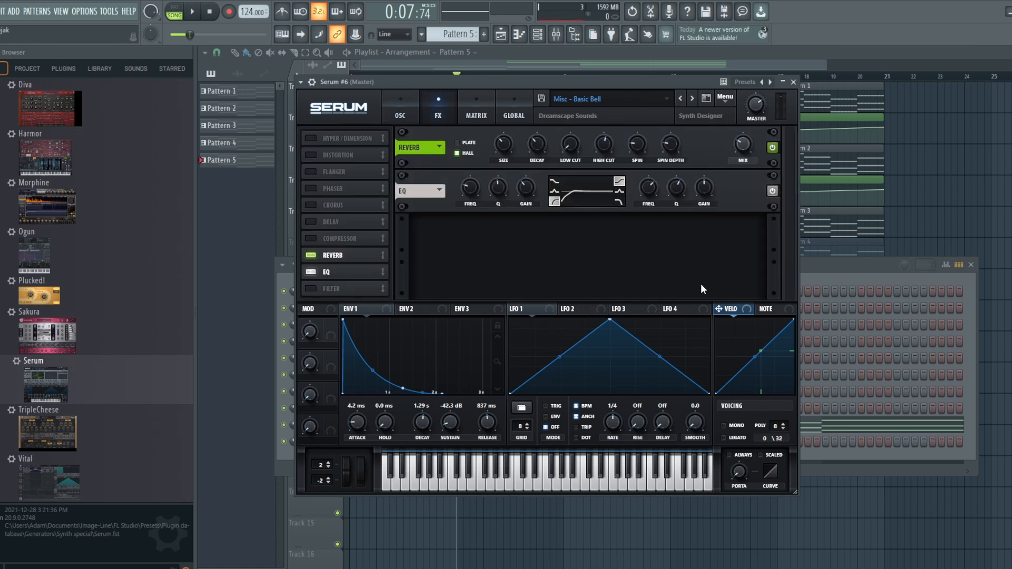
click(404, 109)
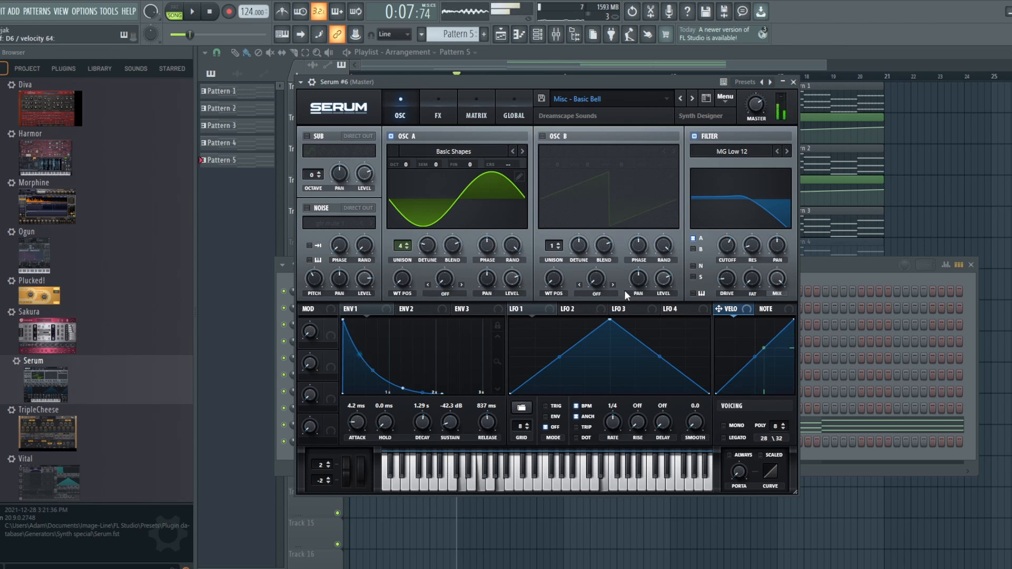
click(437, 108)
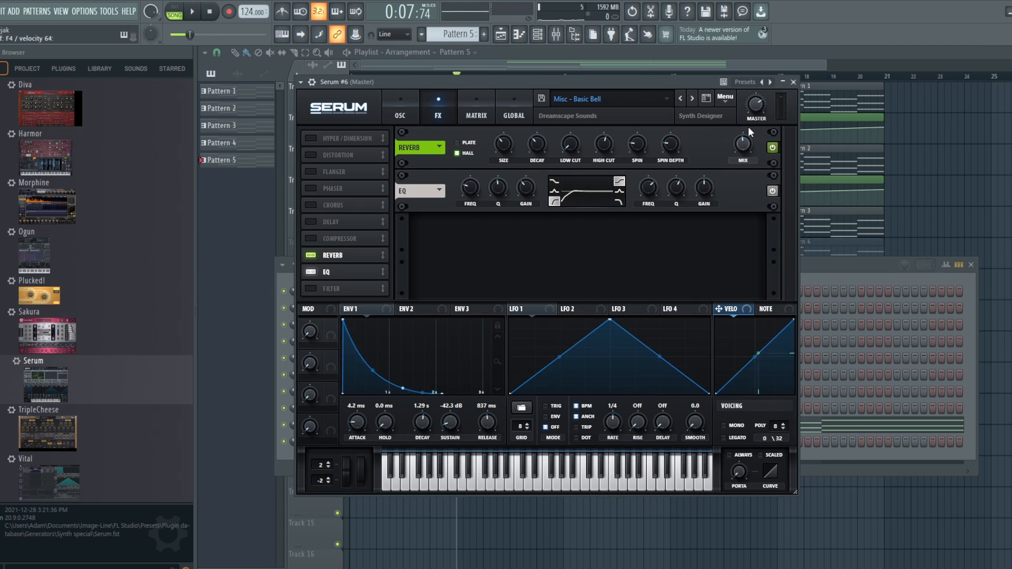
click(397, 103)
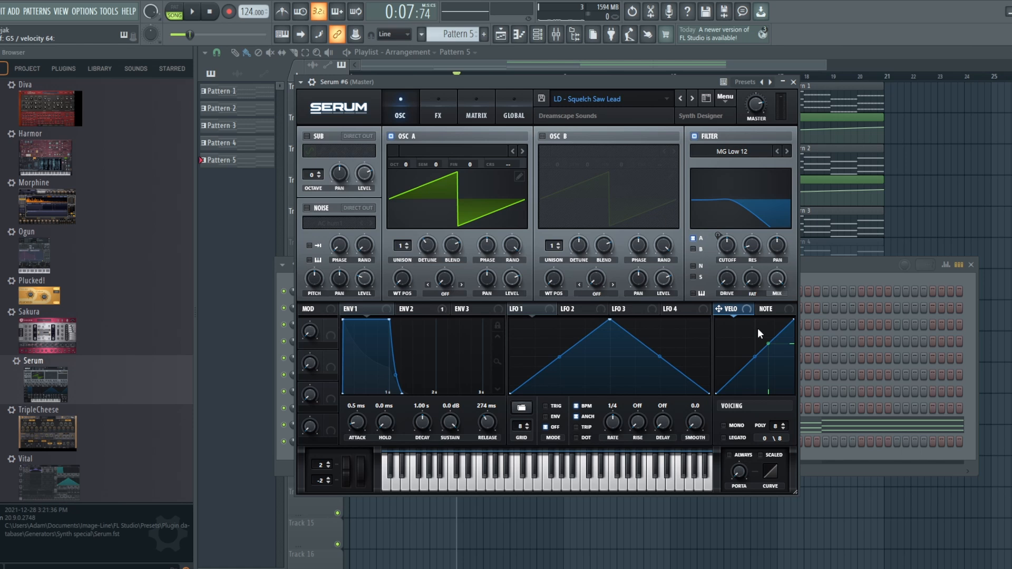
Examine the Squelch Saw Lead patch's envelope 2 and its delay and reverb effects, and raise its filter resonance
click(423, 308)
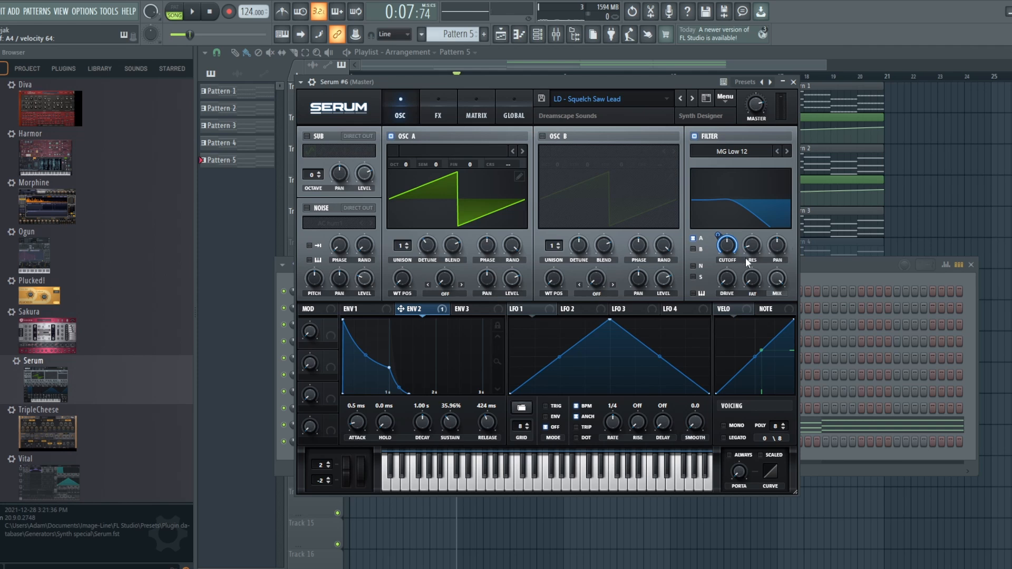
drag(751, 247, 757, 223)
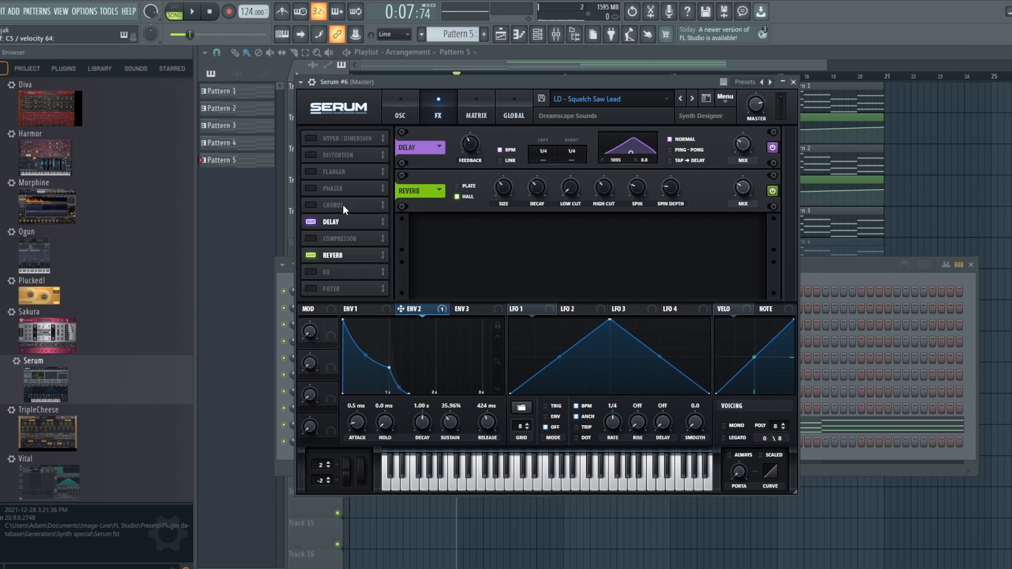
click(400, 108)
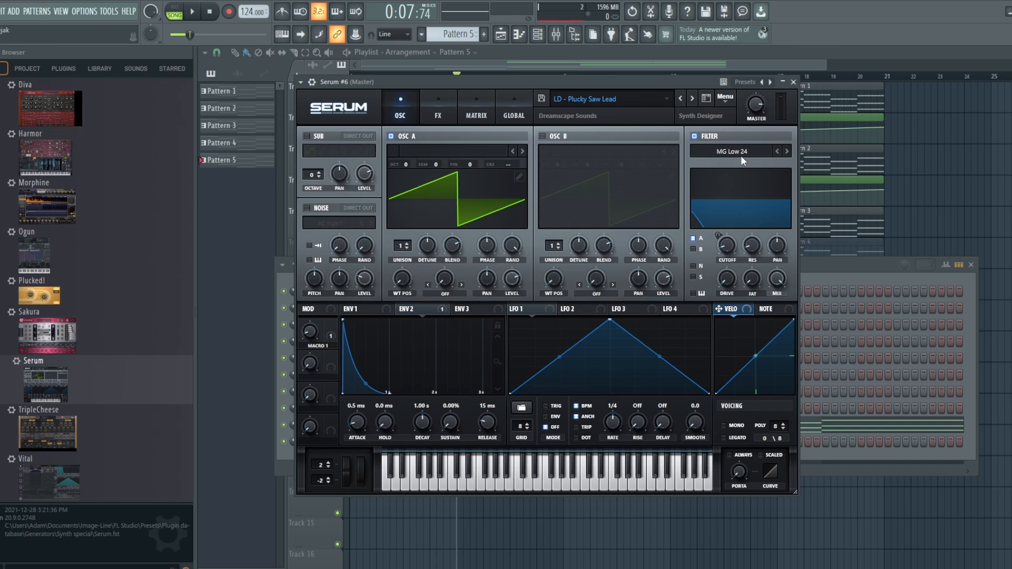
Adjust Macro 1 on the Plucky Saw Lead patch, and lower its filter cutoff
mouse_move(599, 78)
mouse_down()
mouse_move(622, 139)
mouse_move(615, 71)
mouse_up()
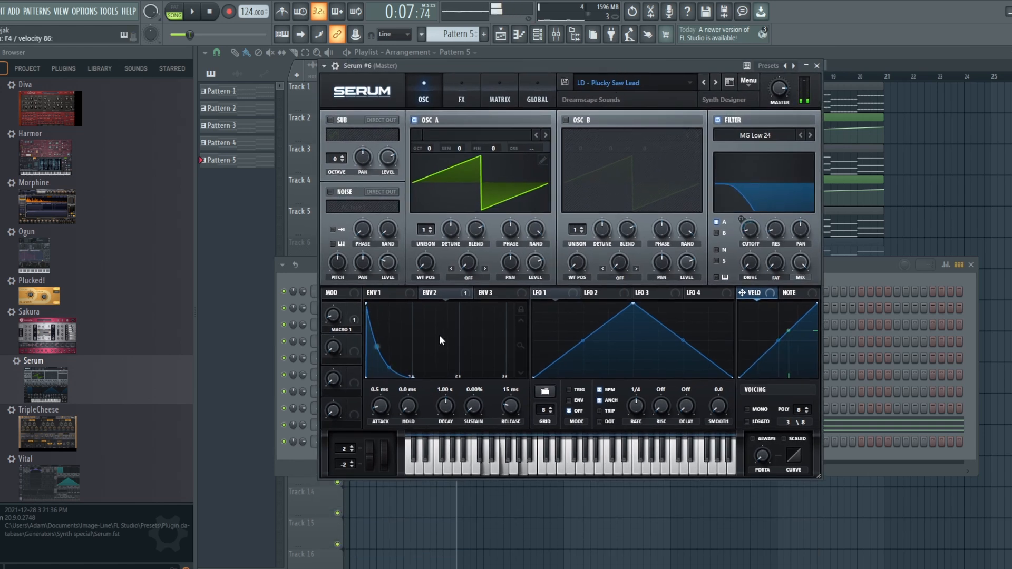
mouse_move(332, 319)
mouse_down()
mouse_move(349, 242)
mouse_move(349, 323)
mouse_up()
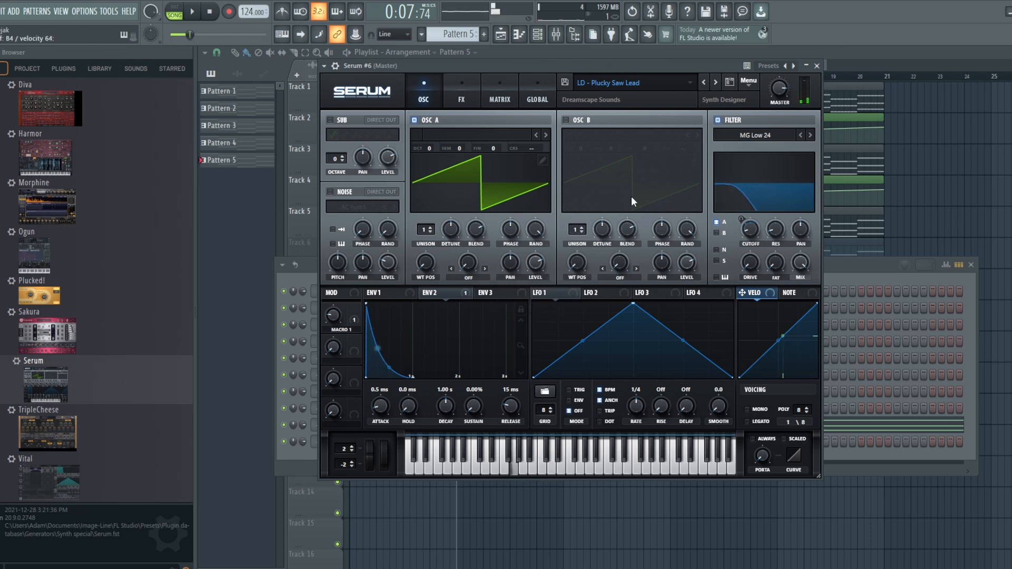
mouse_move(752, 230)
mouse_move(752, 227)
mouse_down()
mouse_move(756, 165)
mouse_move(756, 241)
mouse_up()
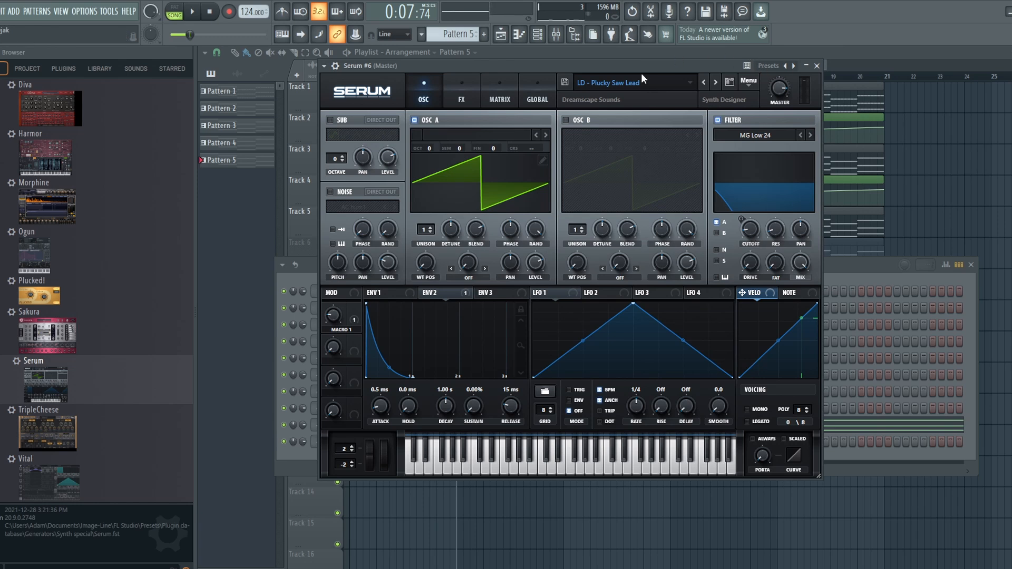
Play Pattern 1 on its own with the Muted to Bright Saw patch open, and raise the filter cutoff during playback
drag(643, 69, 642, 161)
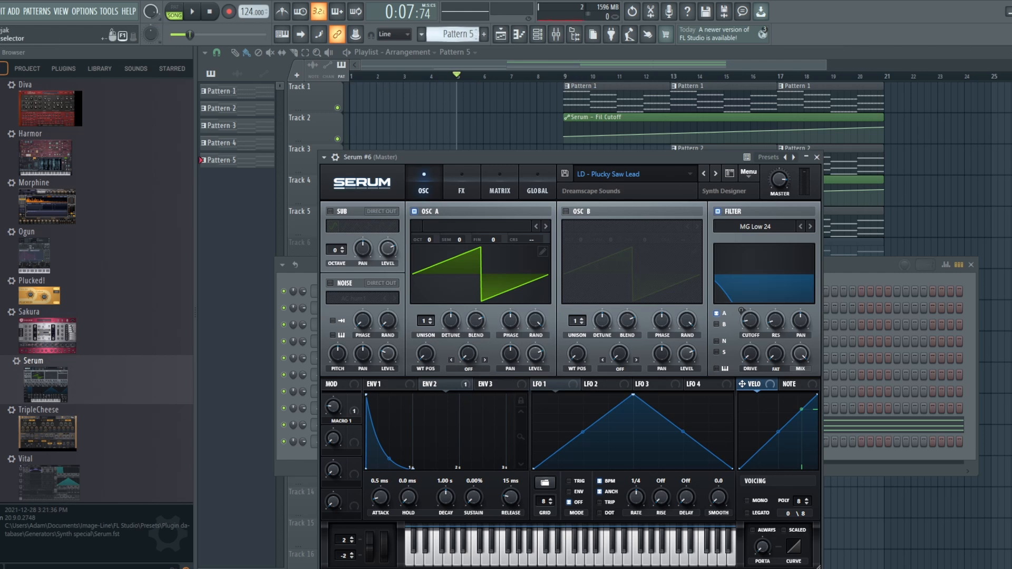
drag(452, 35, 452, 53)
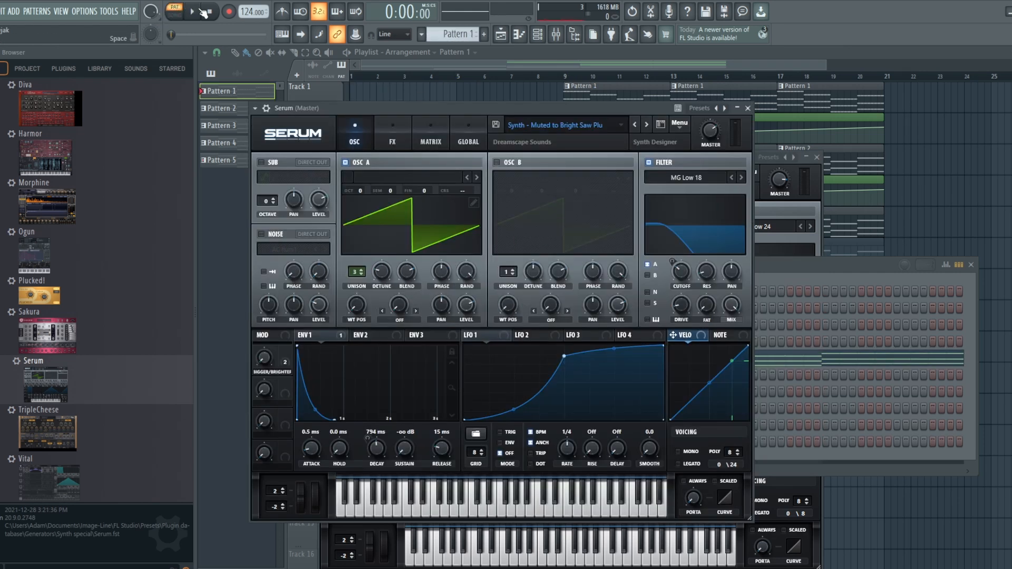
click(199, 11)
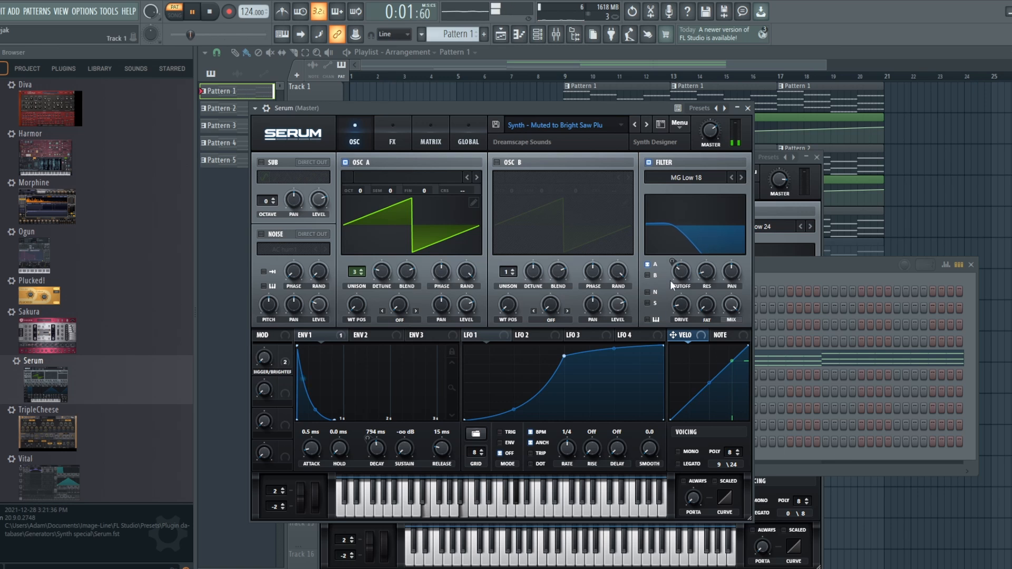
drag(685, 263, 685, 248)
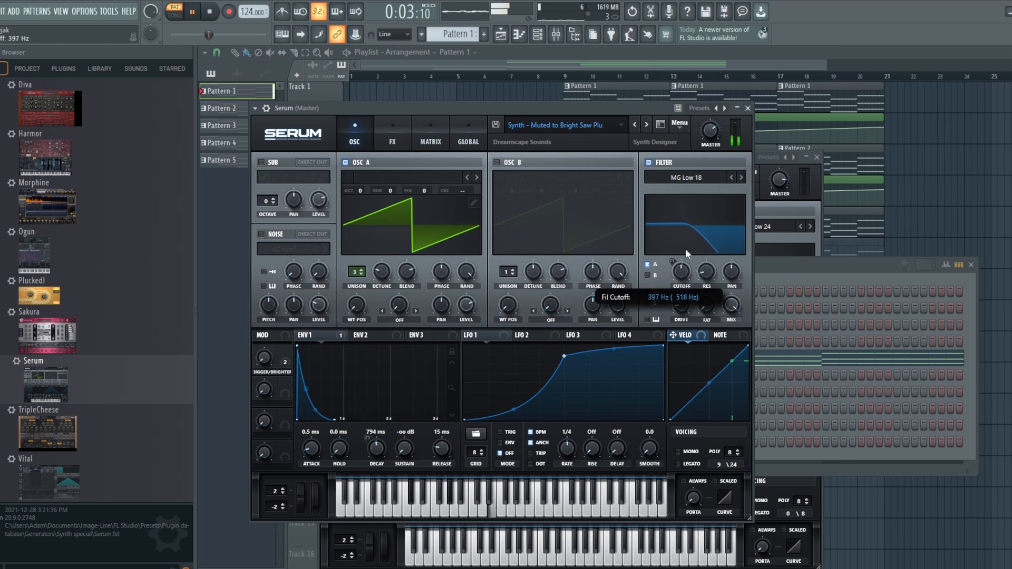
Stop playback, load the LD - Plucky Saw Lead patch from the Dreamscape Sounds bank, and play Pattern 1 with it
click(213, 15)
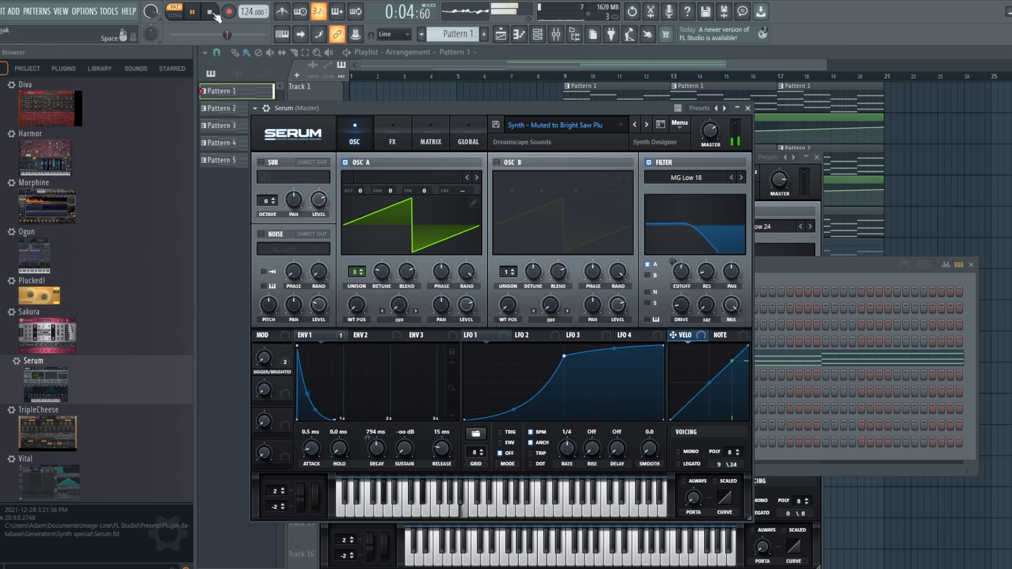
click(589, 119)
mouse_move(582, 252)
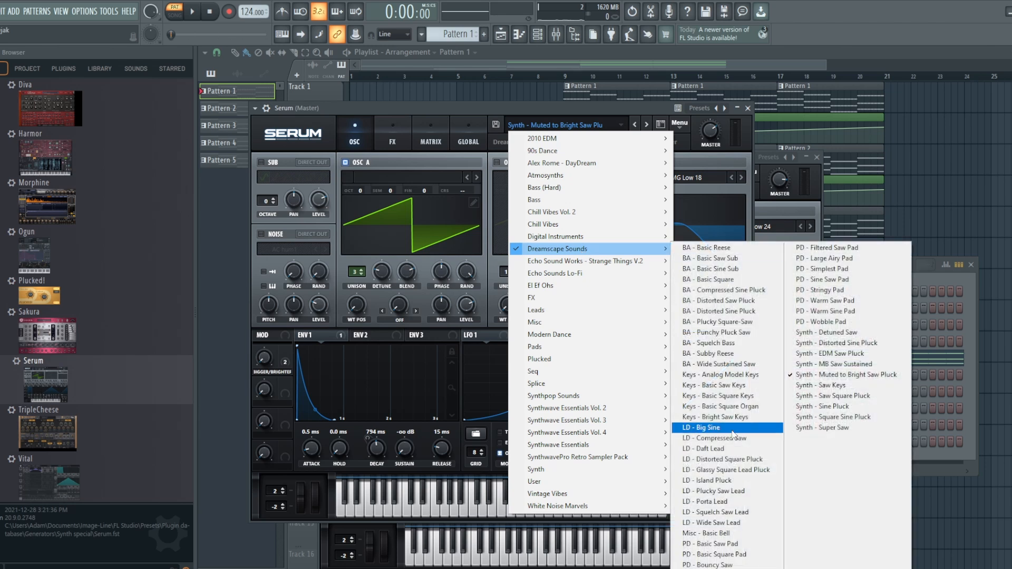
click(729, 490)
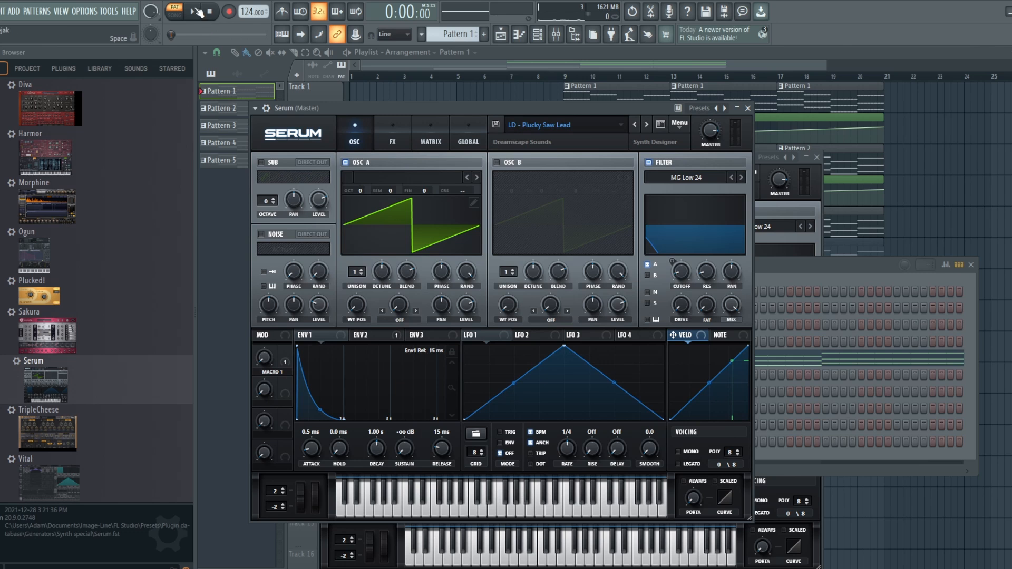
click(197, 12)
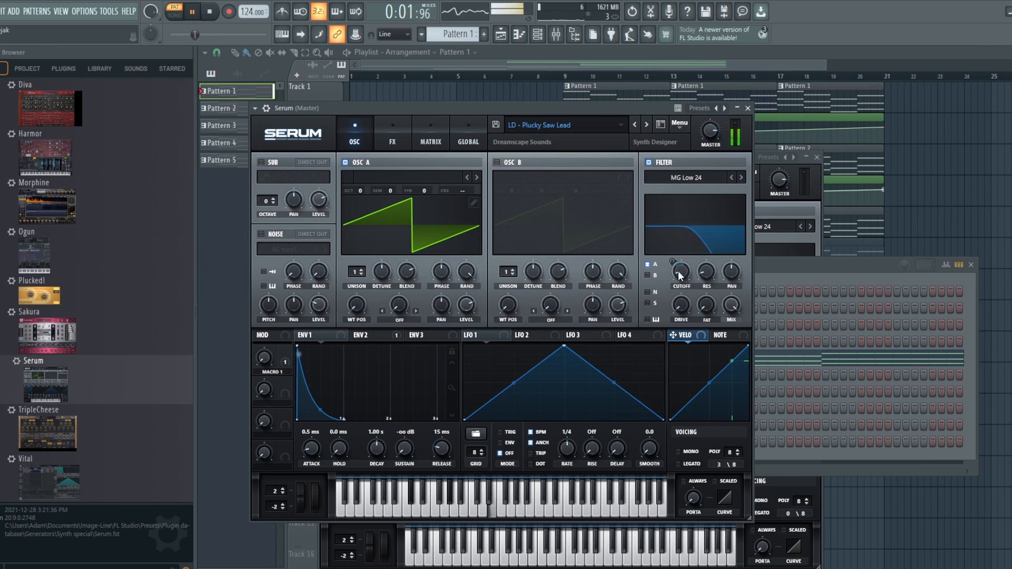
Raise the Plucky Saw Lead patch's filter cutoff to about 205 Hz during playback, and lower it again with envelope 2 shown
mouse_move(683, 271)
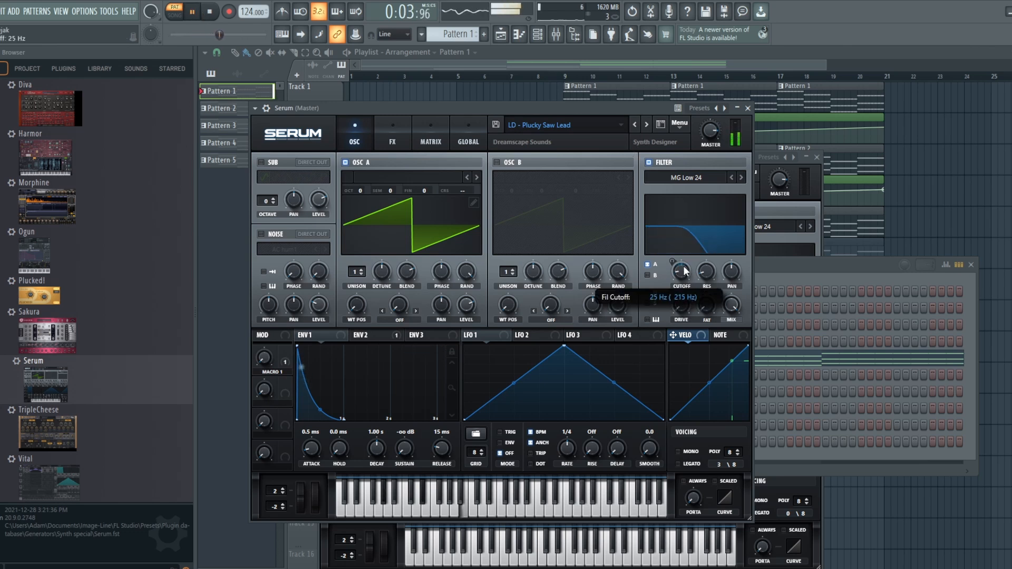
drag(683, 265, 683, 236)
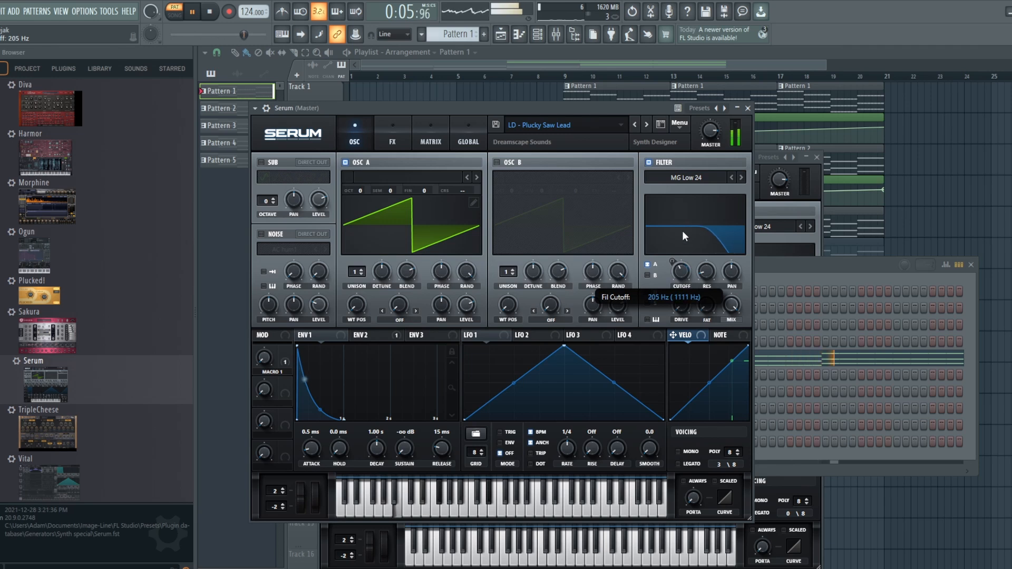
click(378, 333)
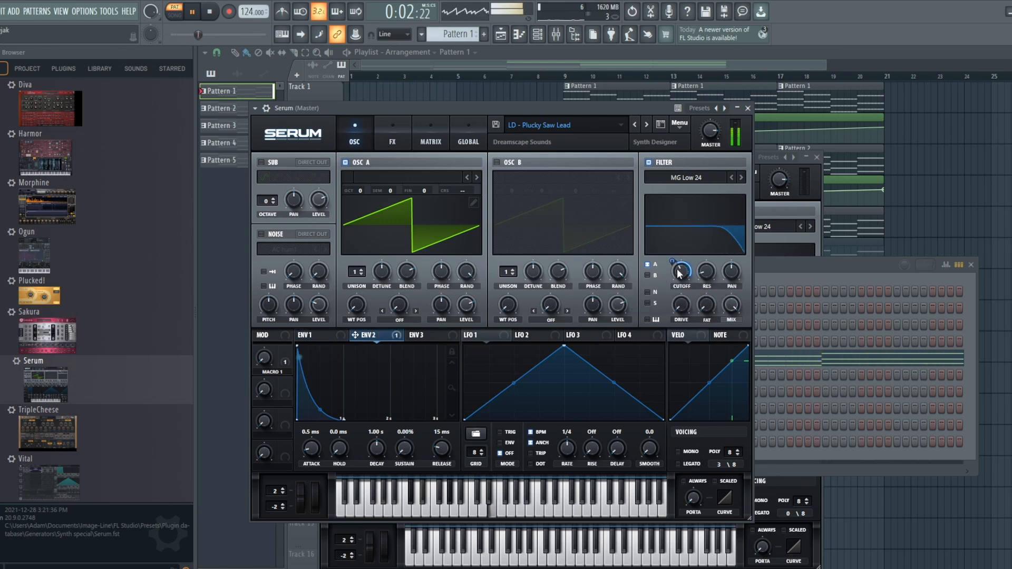
drag(680, 273, 682, 311)
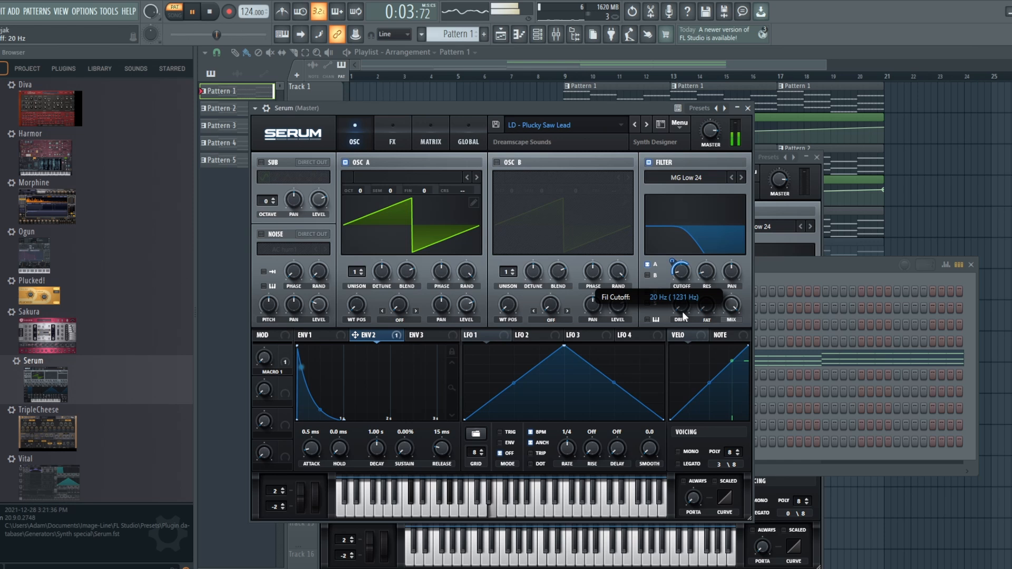
Stop playback, and examine the Plucky Saw Lead patch's reverb effect and its oscillator and filter page
click(210, 12)
click(391, 129)
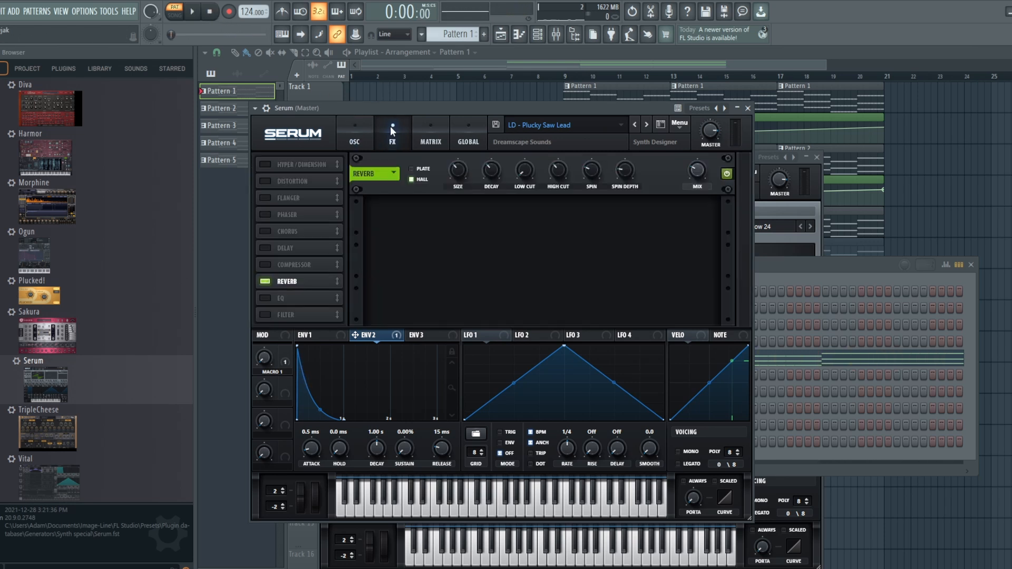
click(354, 128)
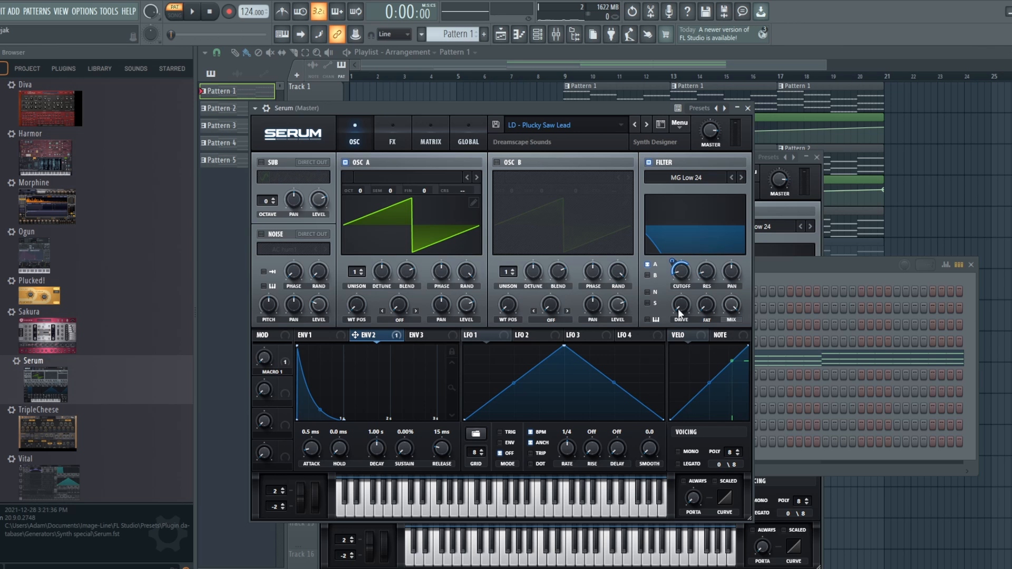
Load the Synth - Muted to Bright Saw Pluck patch from the Dreamscape Sounds bank and play Pattern 1 with it
click(555, 133)
click(564, 249)
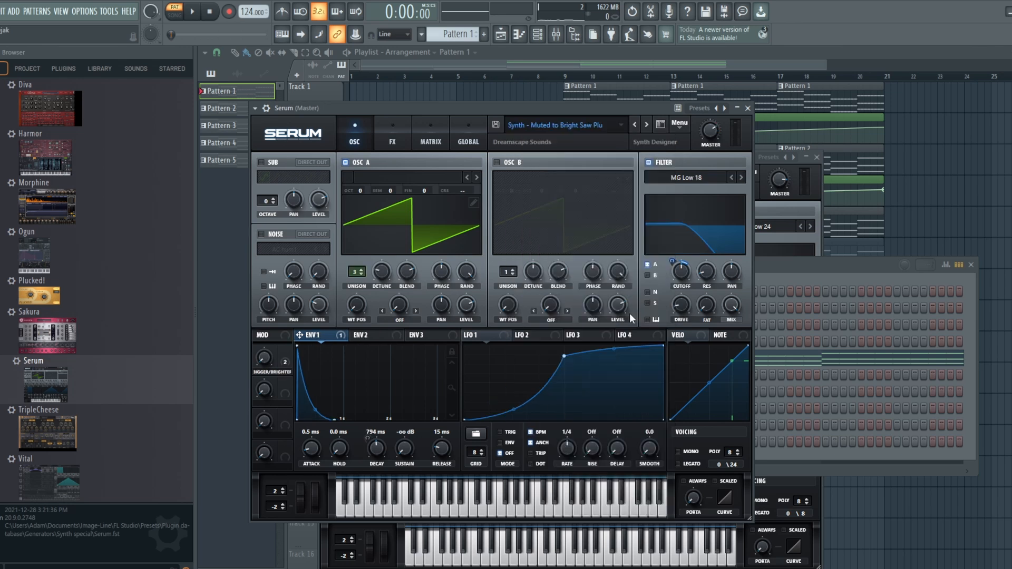
click(193, 13)
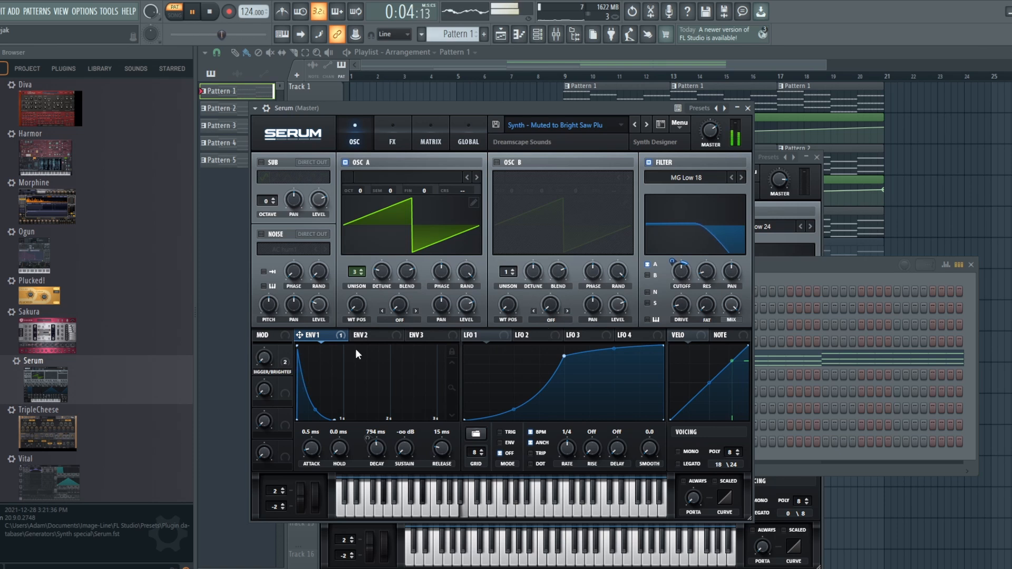
Lower the Muted to Bright Saw Pluck patch's filter cutoff slightly and raise it during playback, and stop the pattern
mouse_move(682, 267)
mouse_move(682, 267)
mouse_down()
mouse_move(682, 241)
mouse_move(682, 276)
mouse_up()
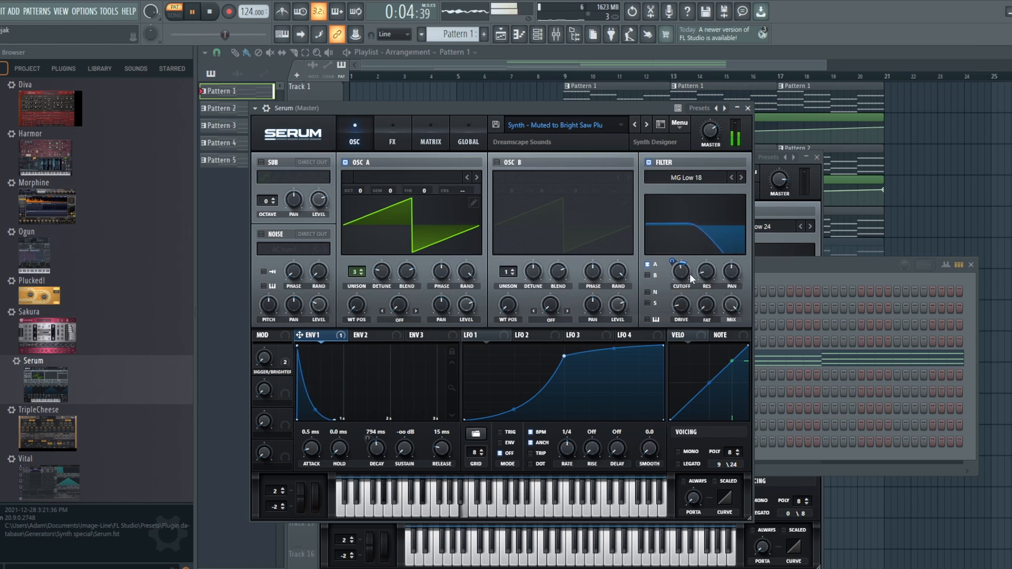
drag(690, 273, 685, 244)
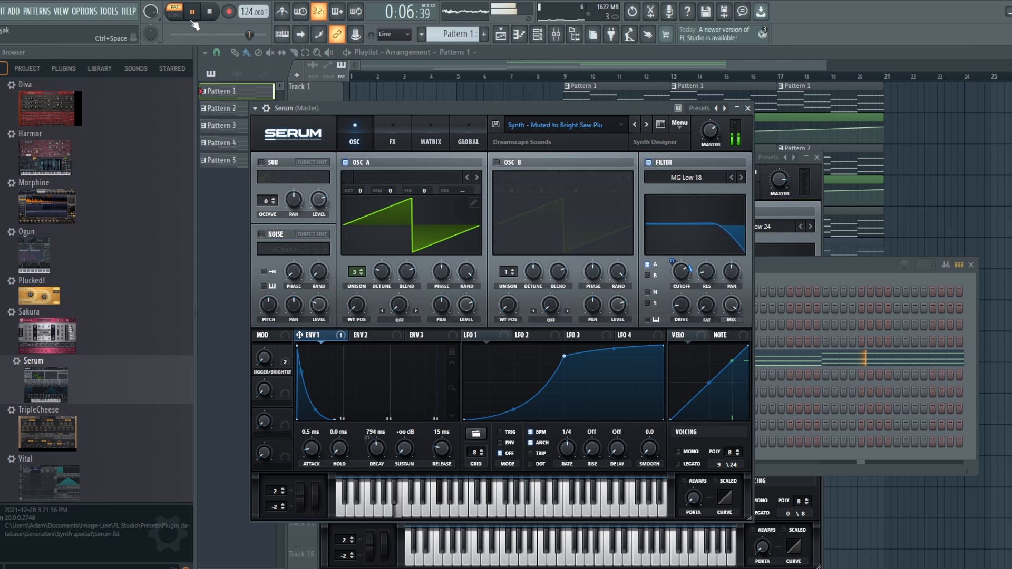
key(space)
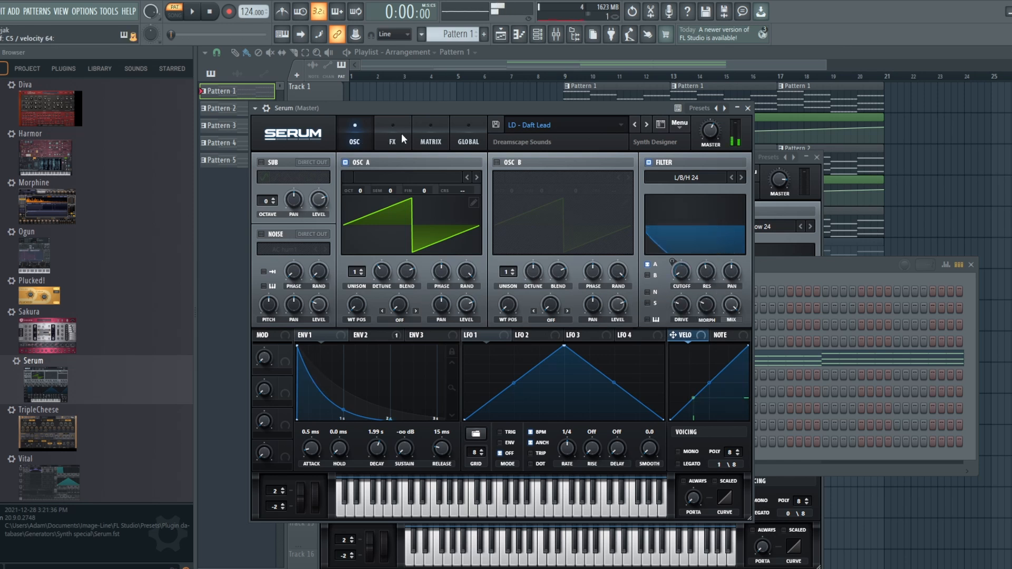
Examine the Daft Lead patch's envelope 2 and effects chain, and raise its filter resonance
click(368, 336)
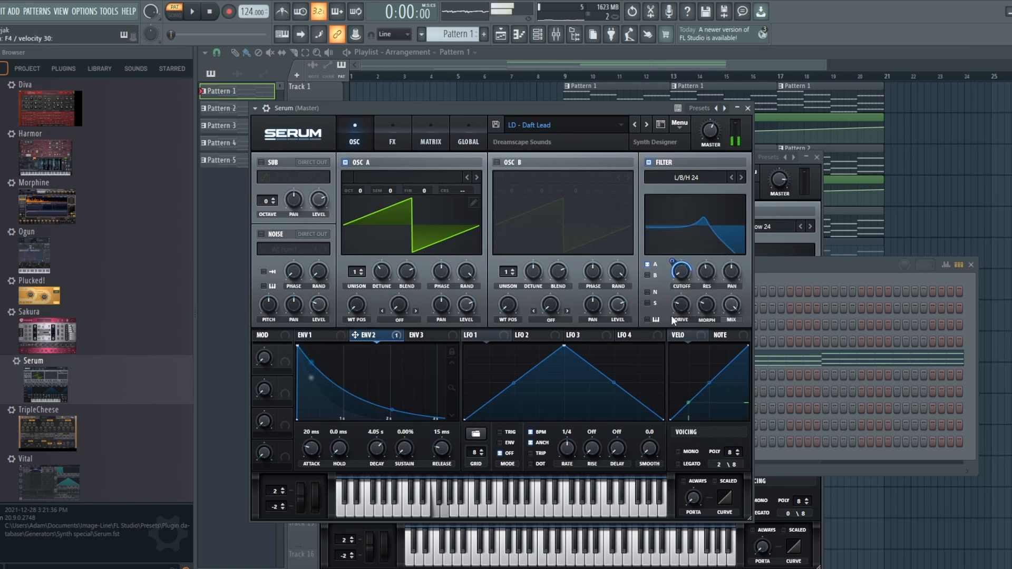
click(392, 138)
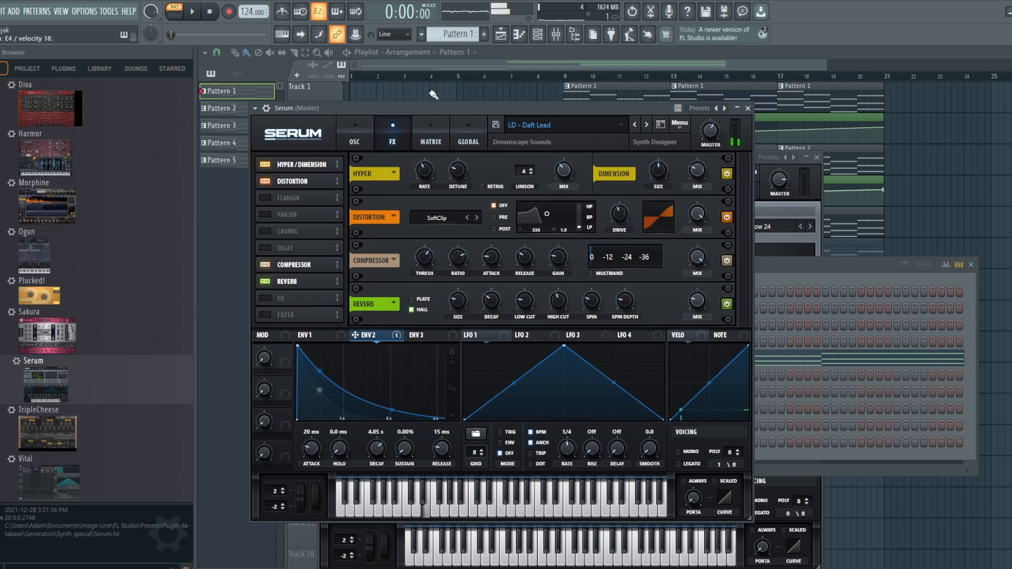
click(355, 140)
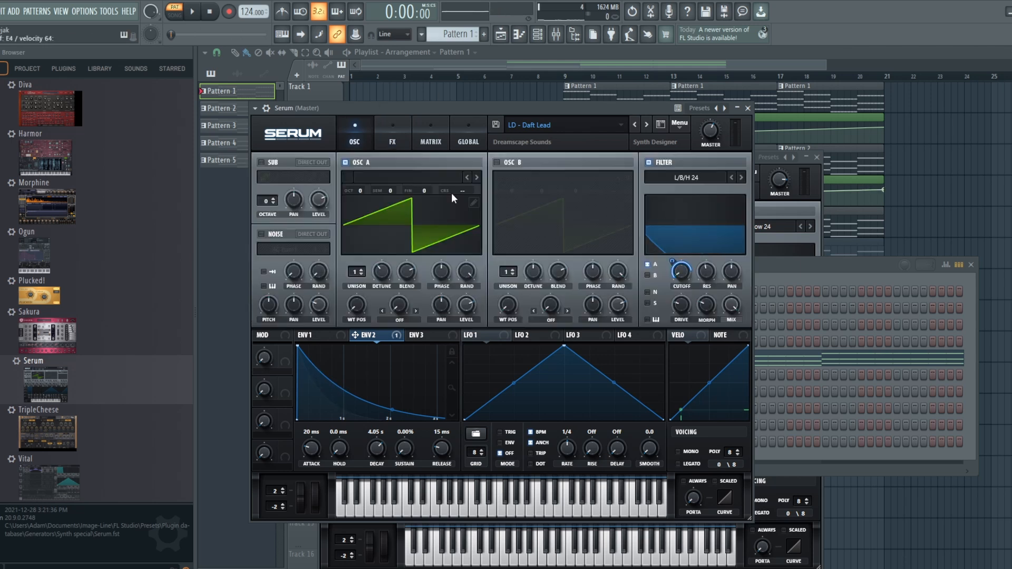
mouse_move(710, 269)
mouse_down()
mouse_move(713, 329)
mouse_move(701, 258)
mouse_up()
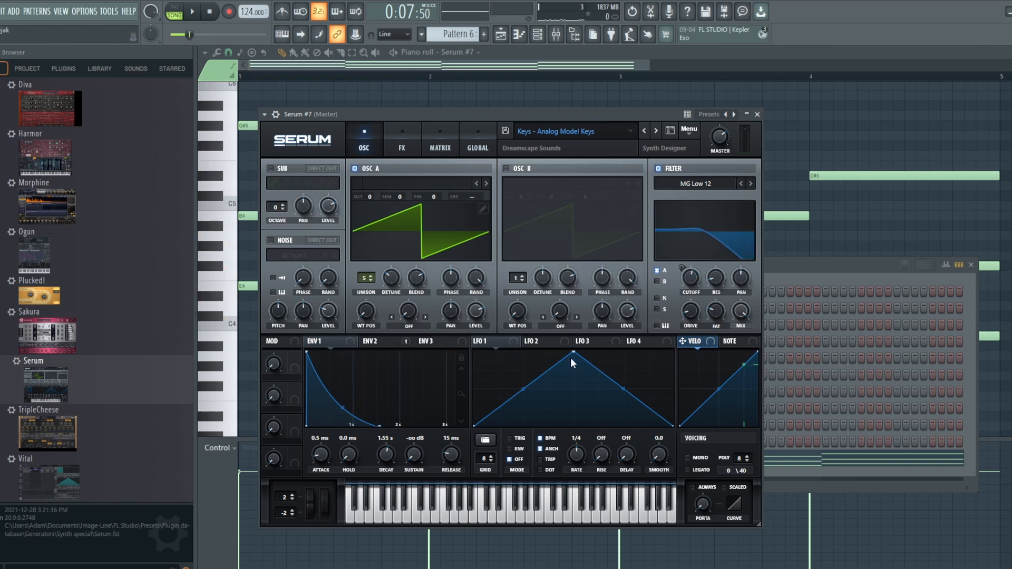
Examine the Analog Model Keys patch's EQ, chorus and reverb effects and its envelope 2, and adjust its filter cutoff slightly
click(403, 139)
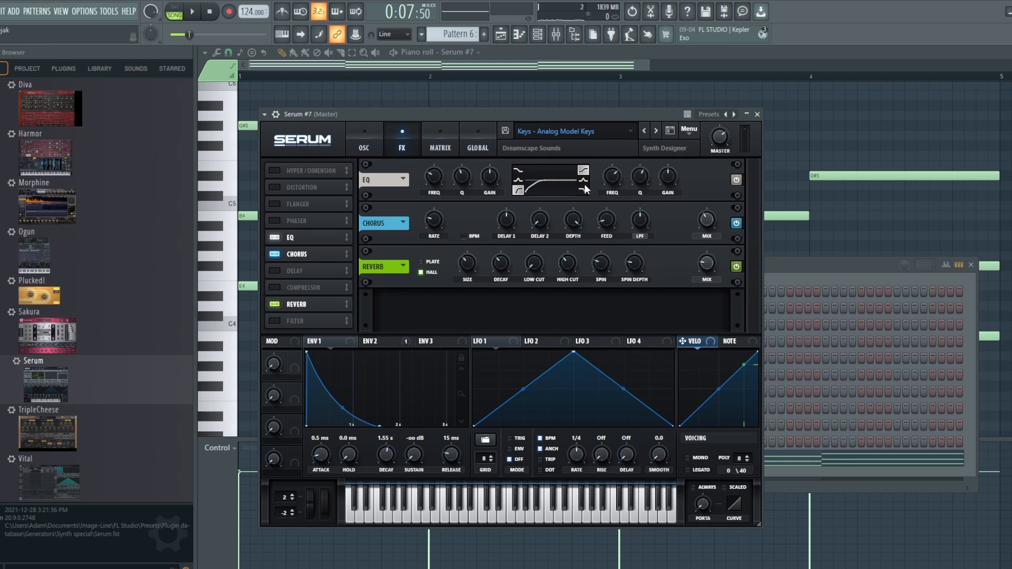
click(371, 138)
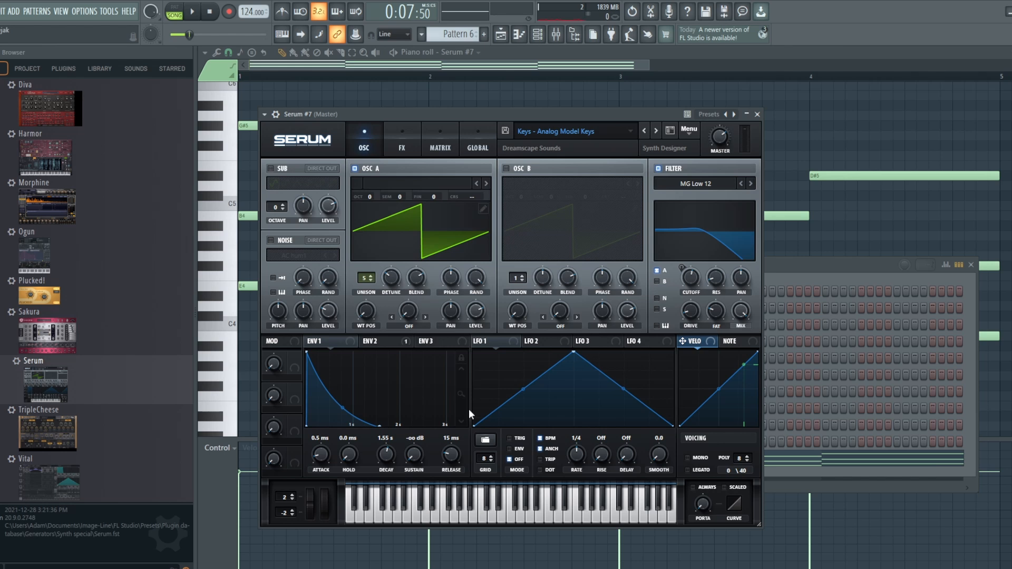
click(400, 342)
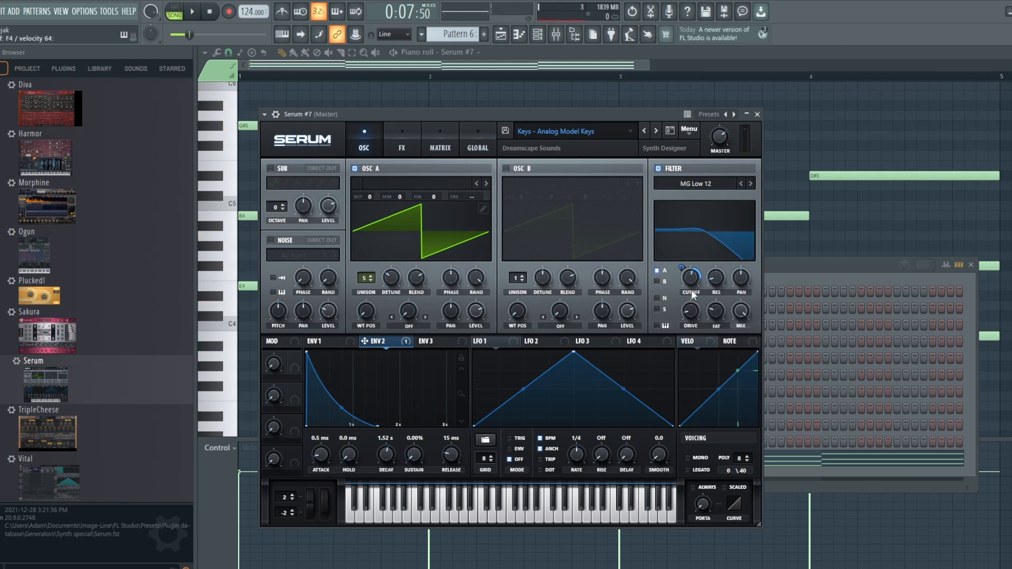
mouse_move(691, 289)
mouse_down()
mouse_move(694, 304)
mouse_move(690, 286)
mouse_up()
Play the arrangement from the start in the playlist, muting and unmuting Track 7 to compare the layered keys
click(501, 37)
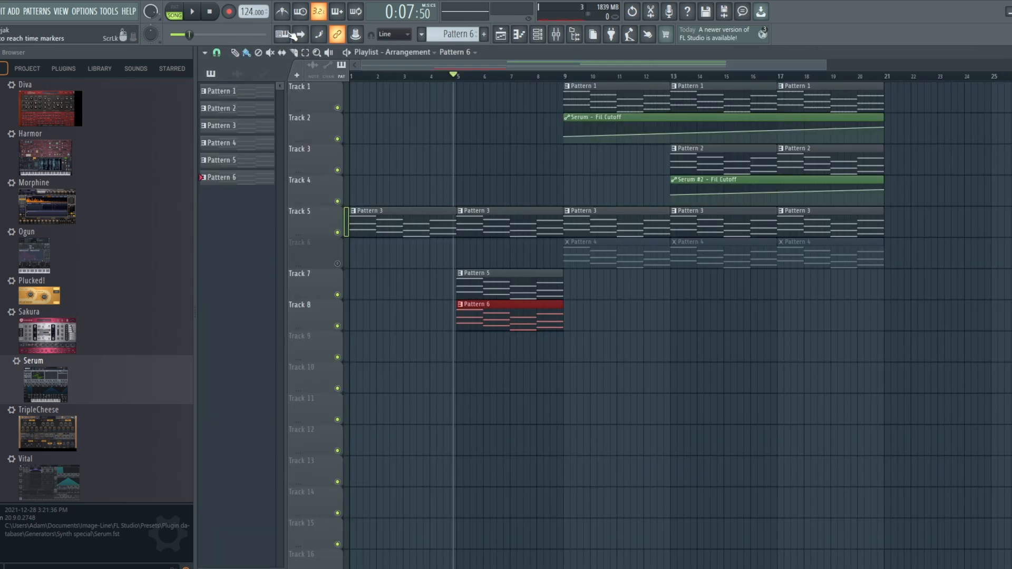
key(space)
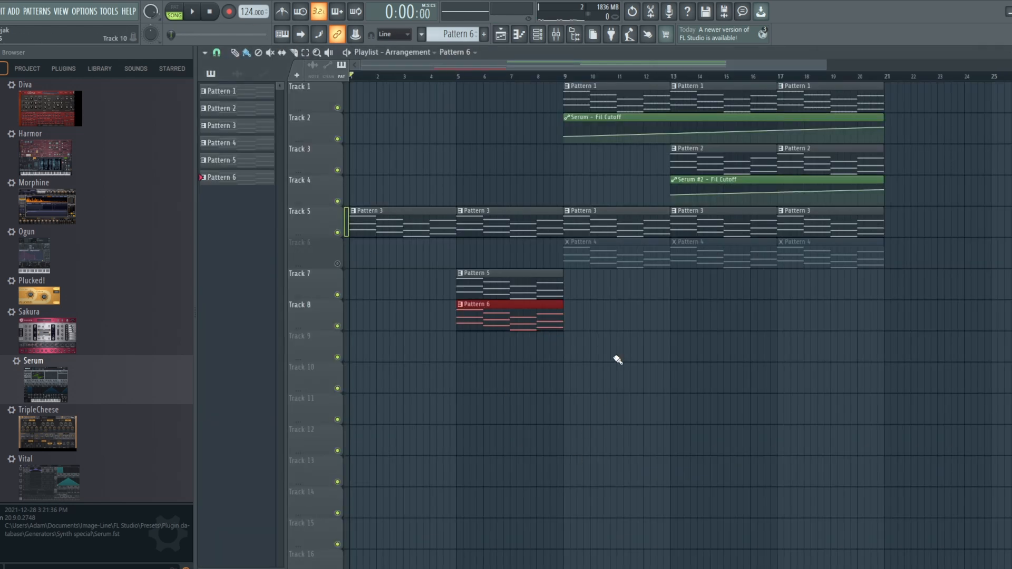
click(195, 13)
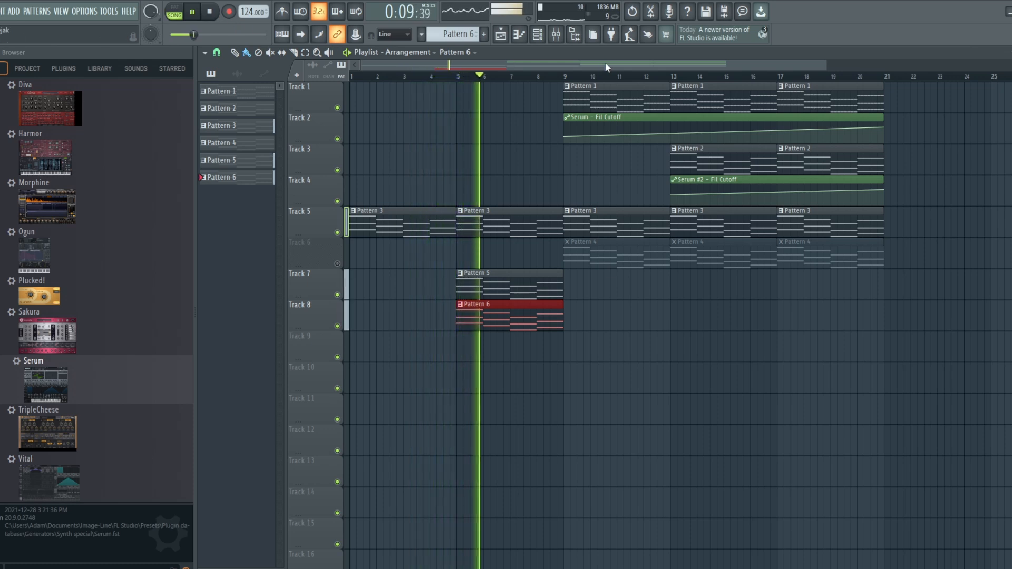
click(337, 294)
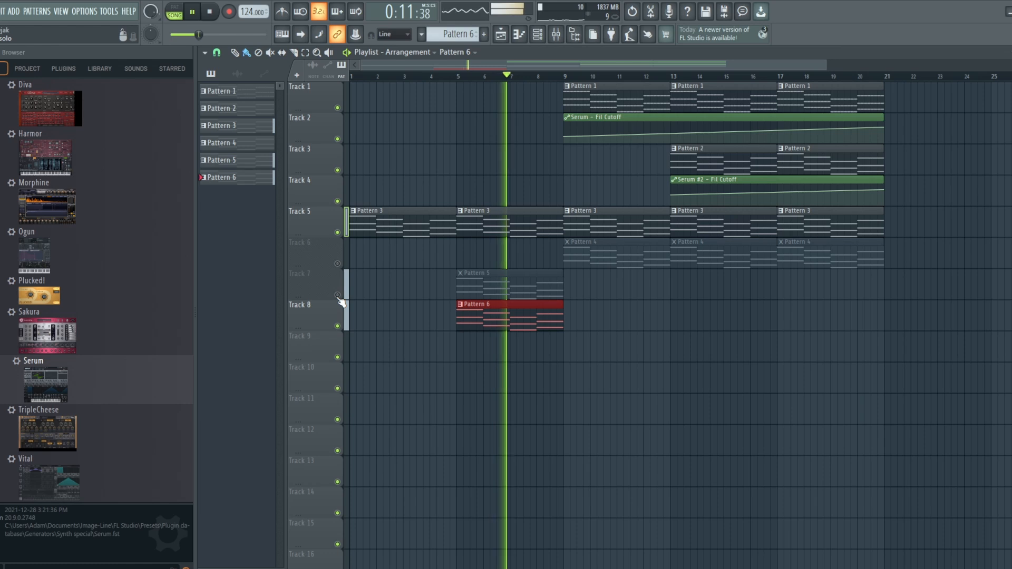
click(337, 294)
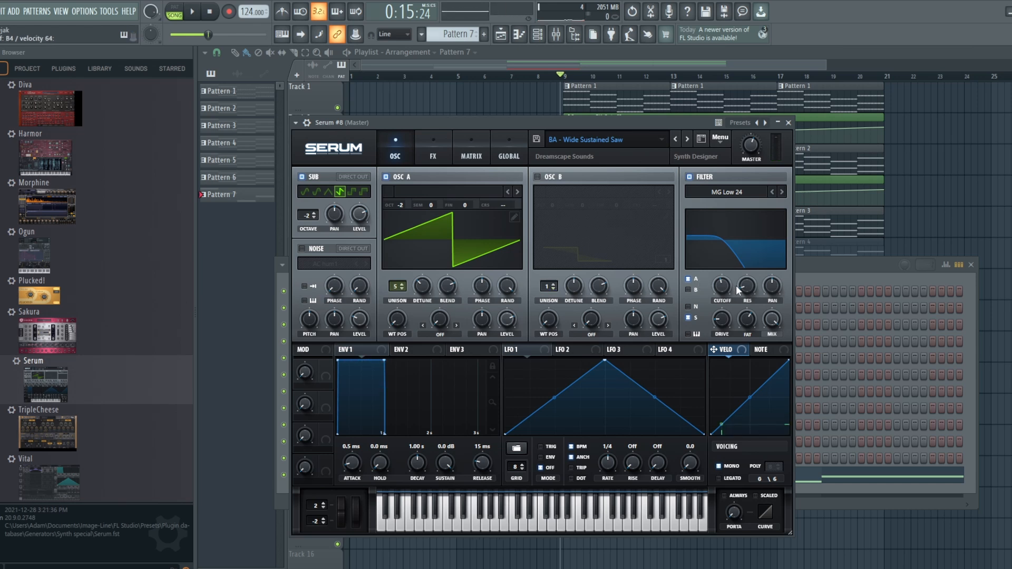
Adjust the Wide Sustained Saw bass patch's filter cutoff, and examine its chorus and compressor effects
mouse_move(722, 288)
mouse_down()
mouse_move(726, 250)
mouse_move(725, 288)
mouse_up()
click(435, 142)
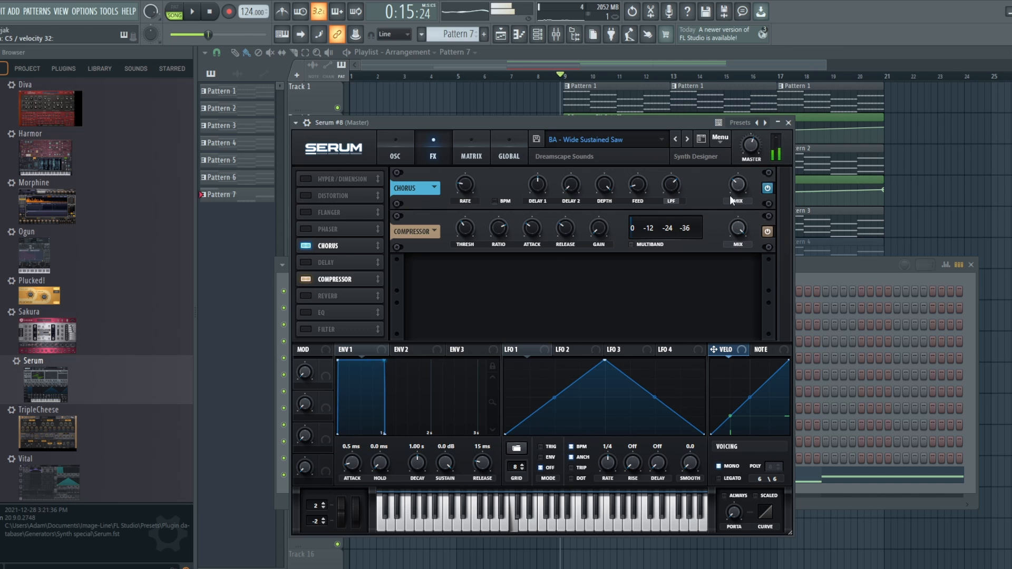
click(396, 138)
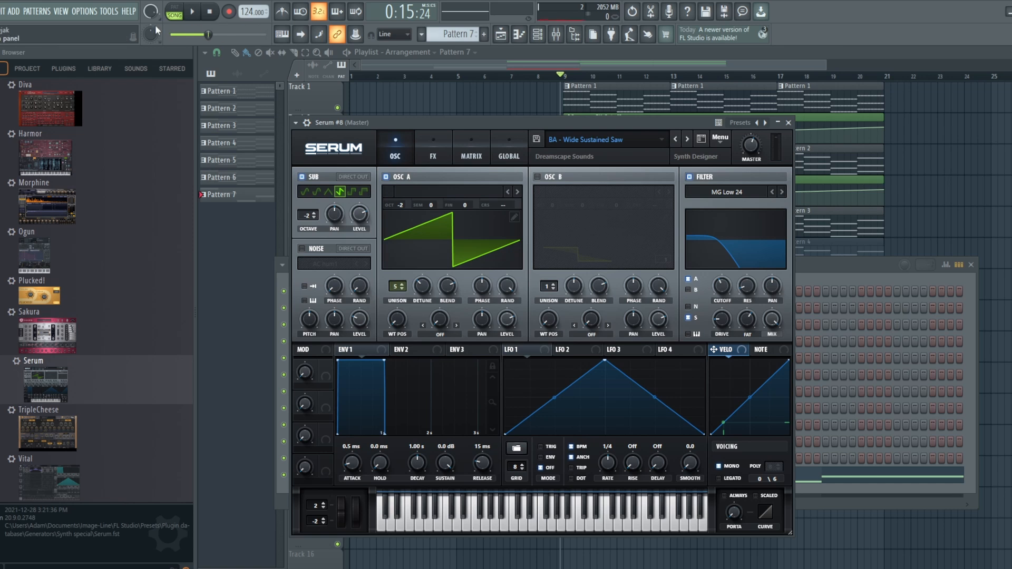
Create an automation clip for the last tweaked parameter, Serum #8's filter cutoff, and play the arrangement from the start
click(112, 12)
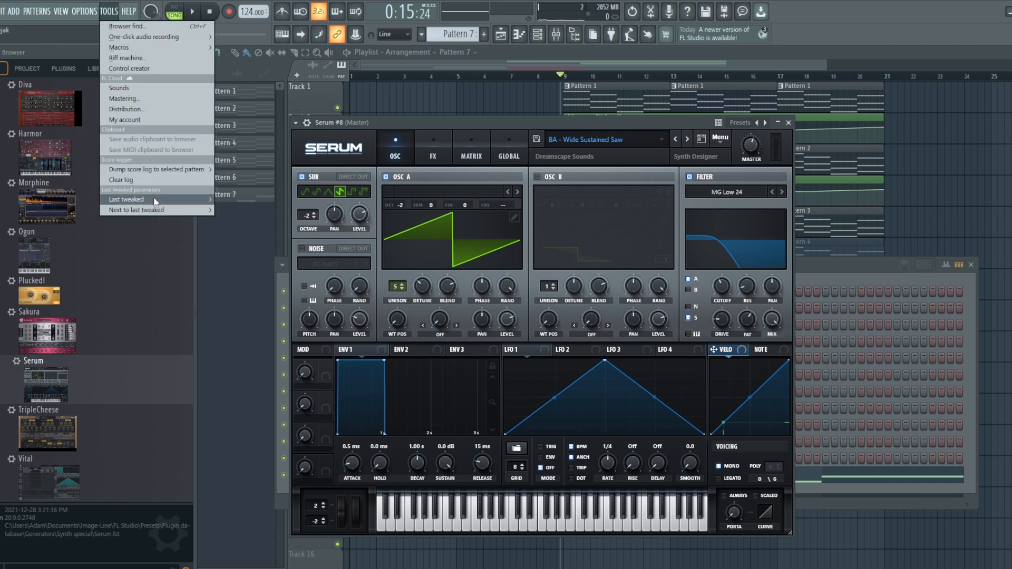
mouse_move(158, 199)
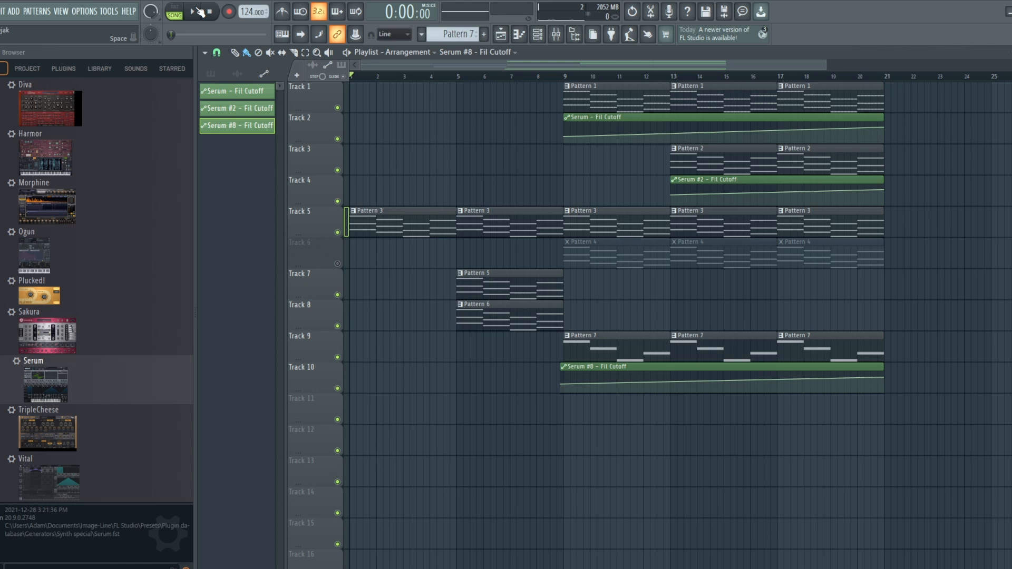
click(199, 12)
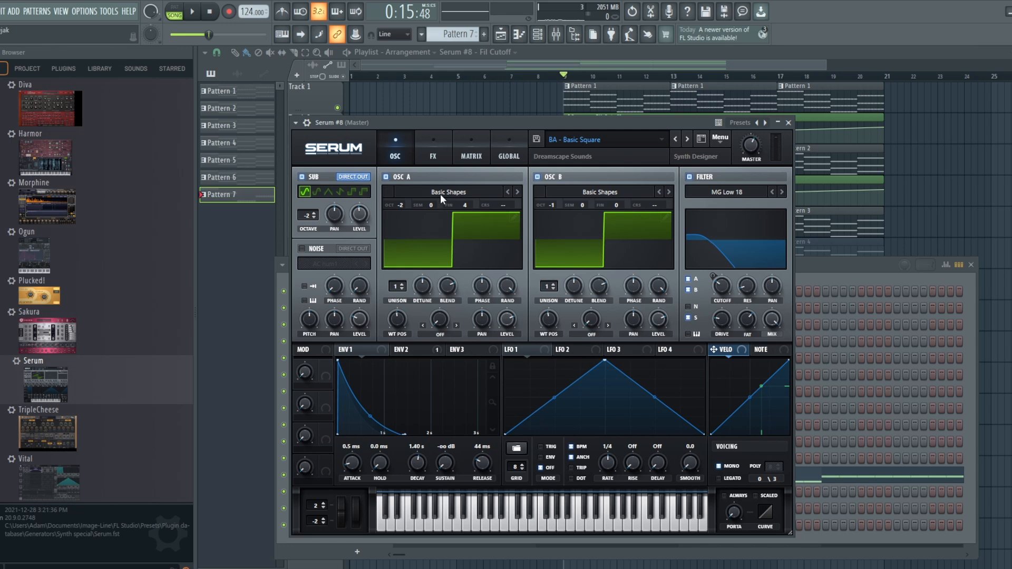
Examine the Basic Square bass patch's EQ effect and the envelope 2 that modulates its filter cutoff
click(434, 154)
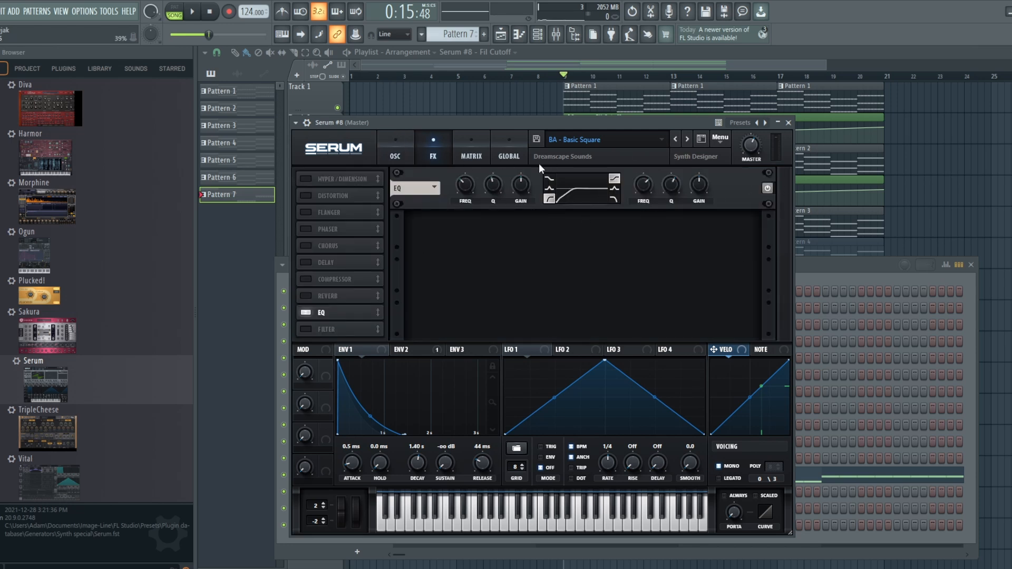
click(393, 144)
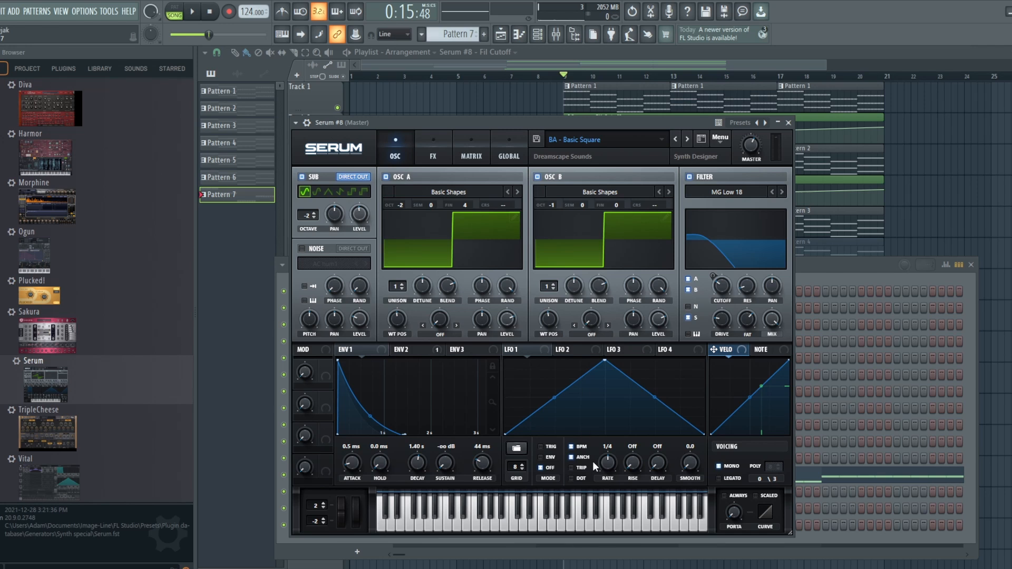
click(412, 352)
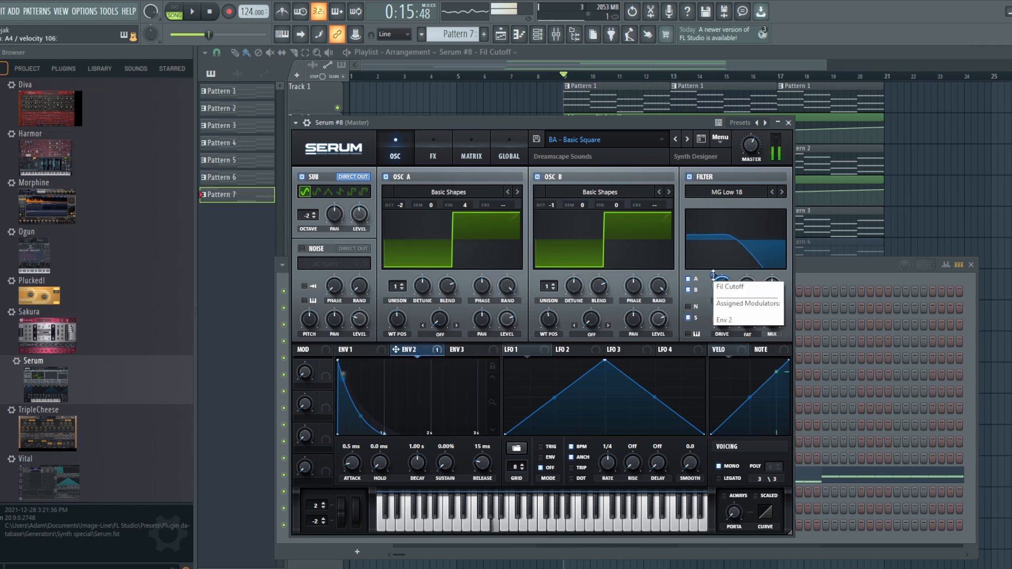
Return to the playlist and play the arrangement from bar 9
click(581, 64)
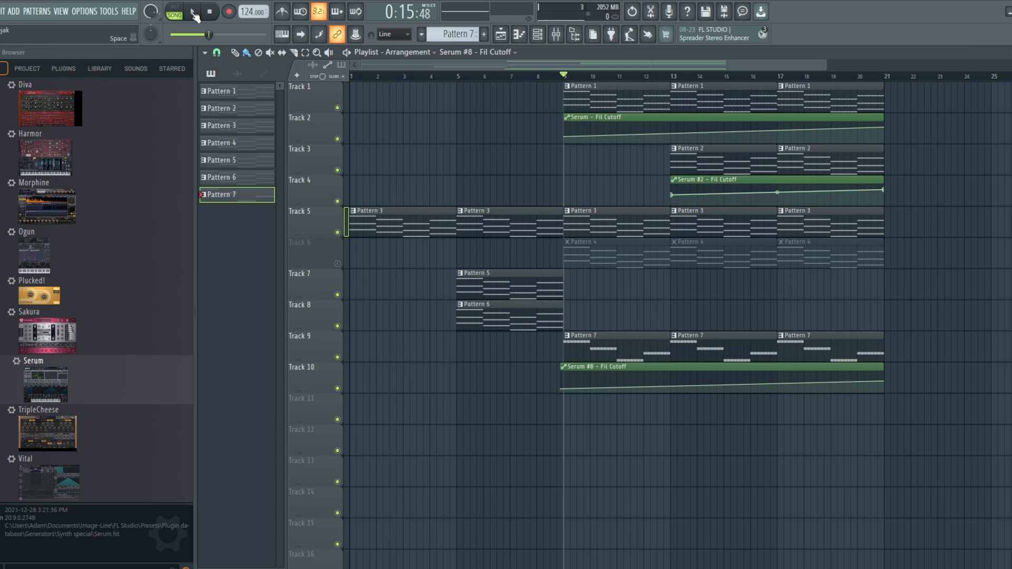
click(195, 15)
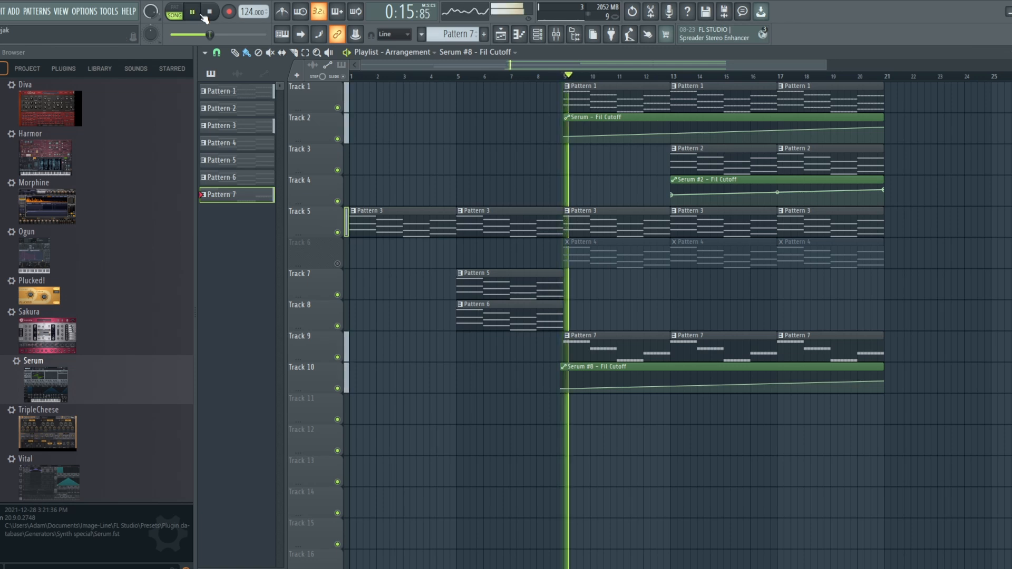